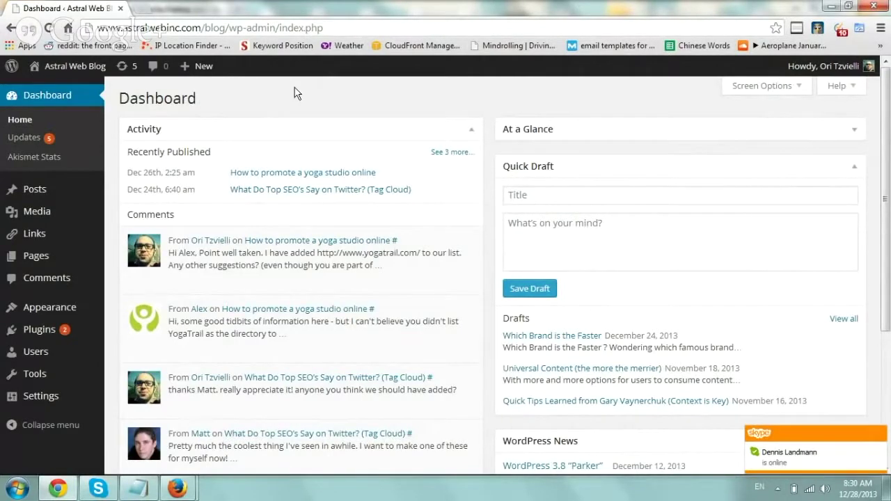
Open the live blog in a new tab, view its Contact page, then return to the Dashboard tab.
right_click(88, 65)
click(101, 77)
click(179, 8)
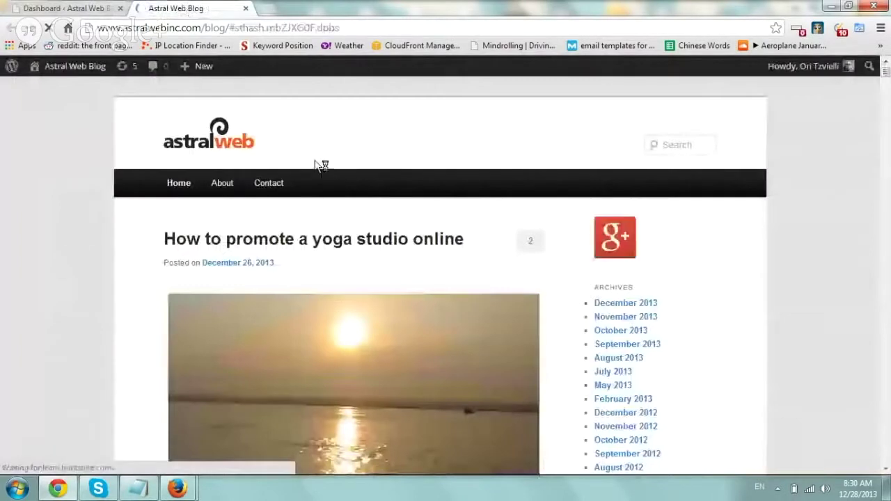
click(270, 186)
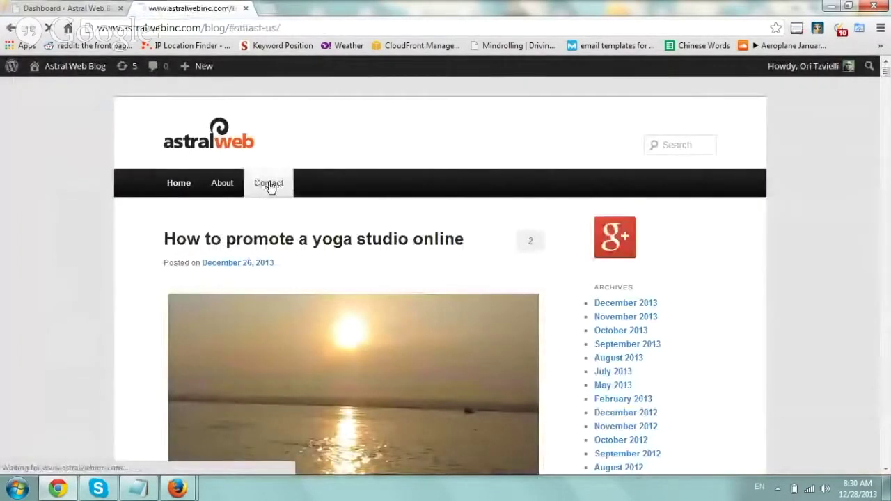
scroll(82, 202, down, 1)
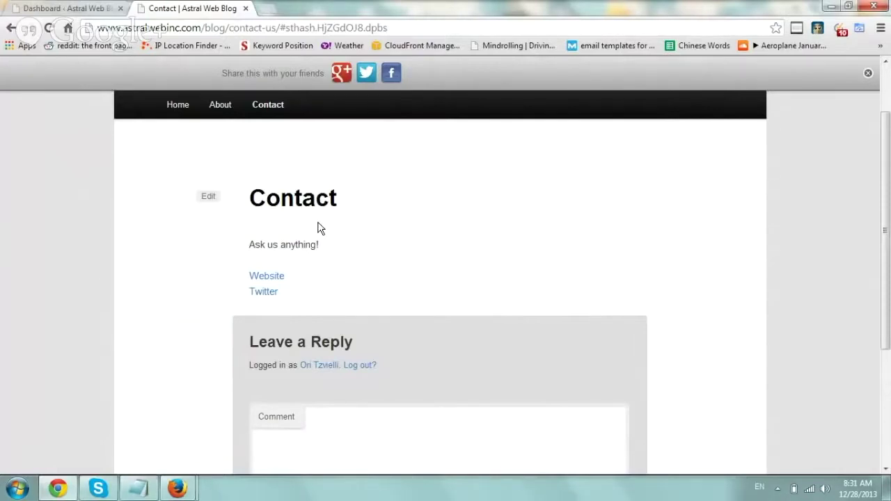
click(93, 8)
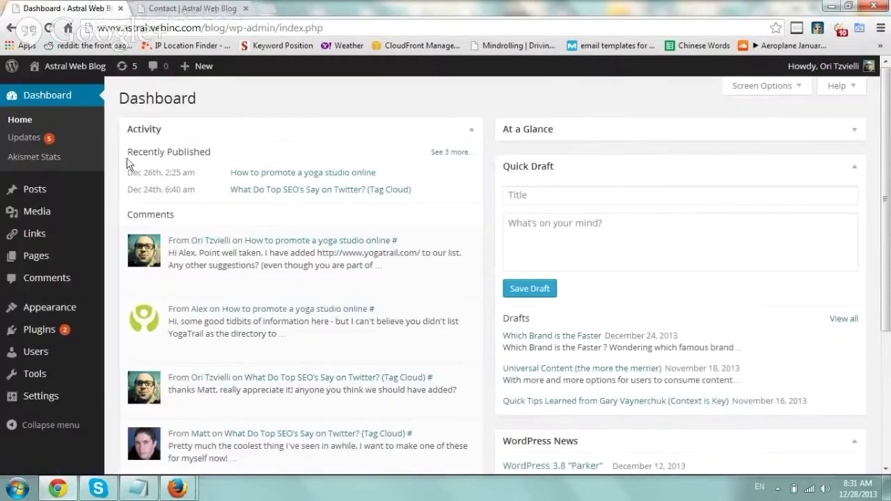
Search the plugin directory for 'contact form 7', then install and activate Contact Form 7.
mouse_move(56, 331)
click(135, 332)
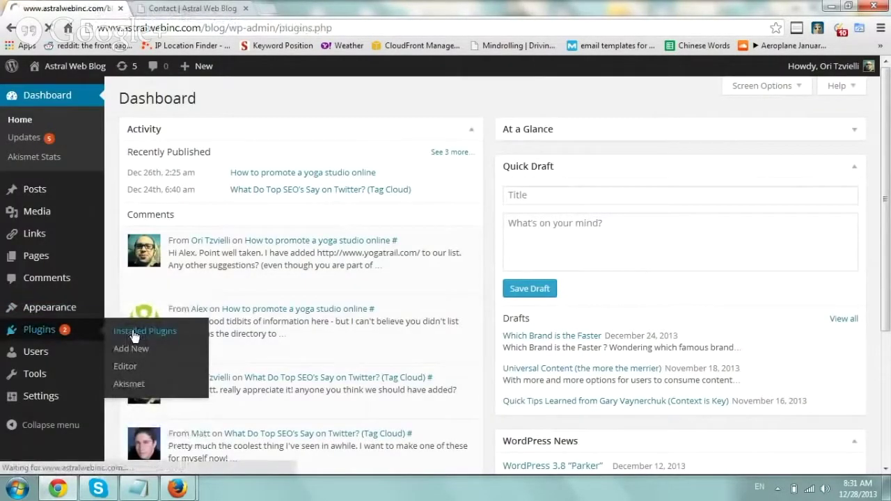
click(200, 99)
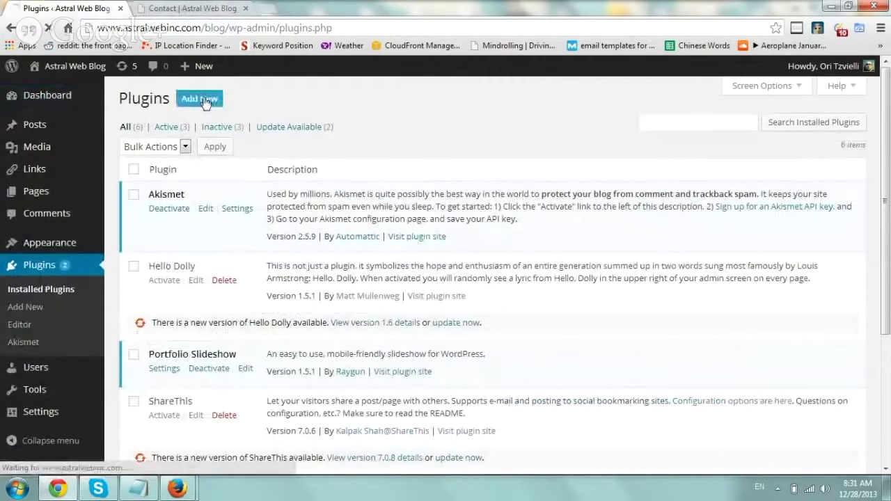
text(contact form 7)
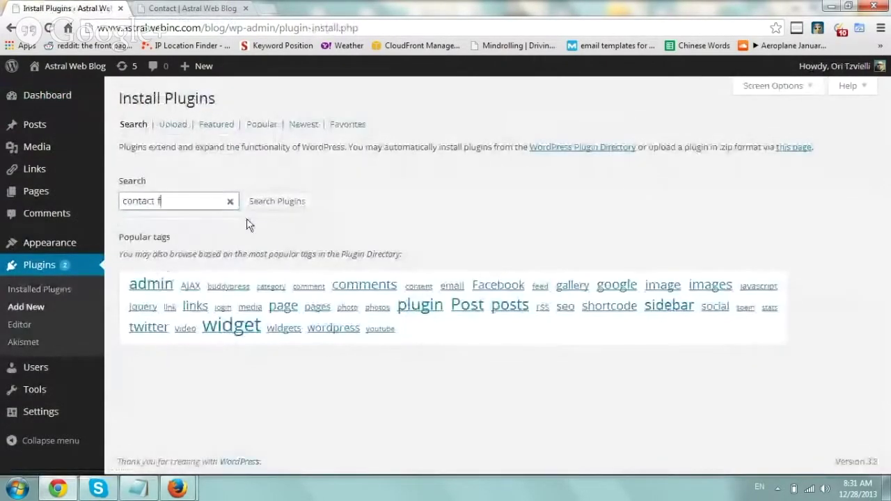
key(Return)
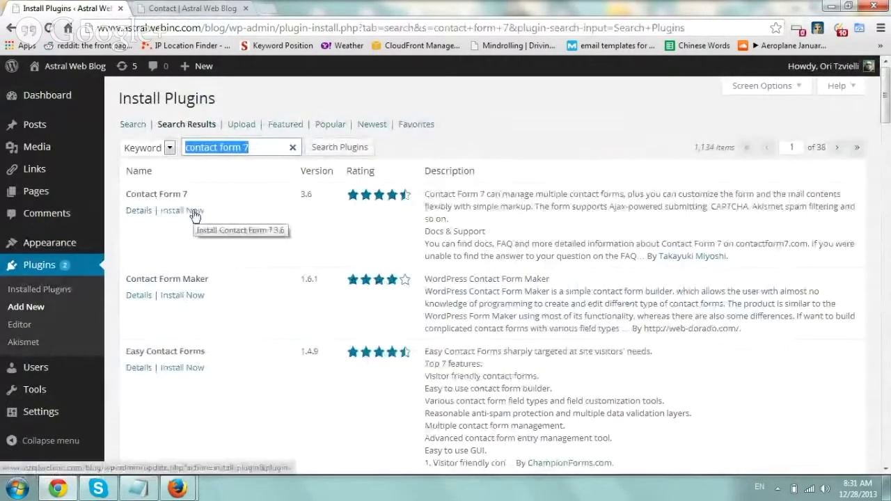
click(192, 212)
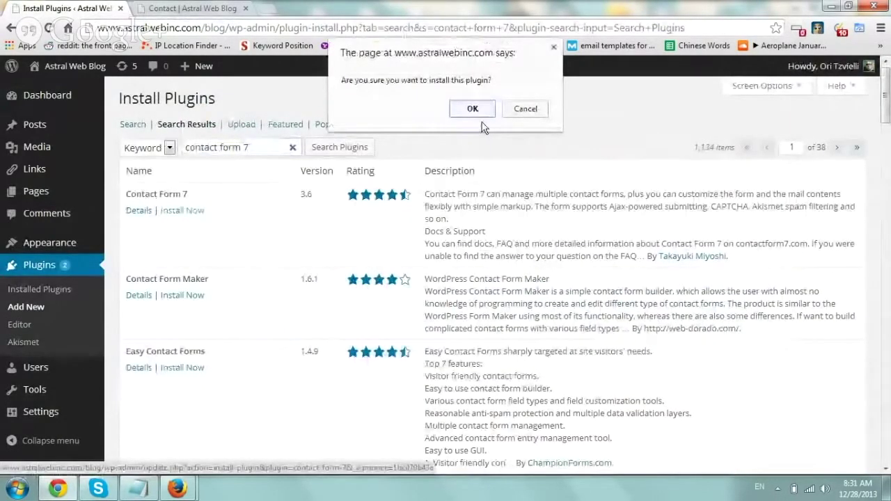
click(472, 109)
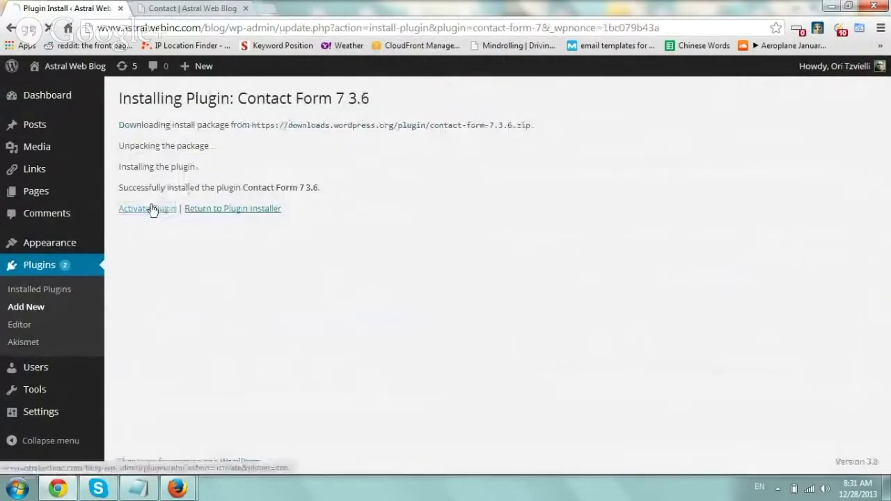
click(152, 209)
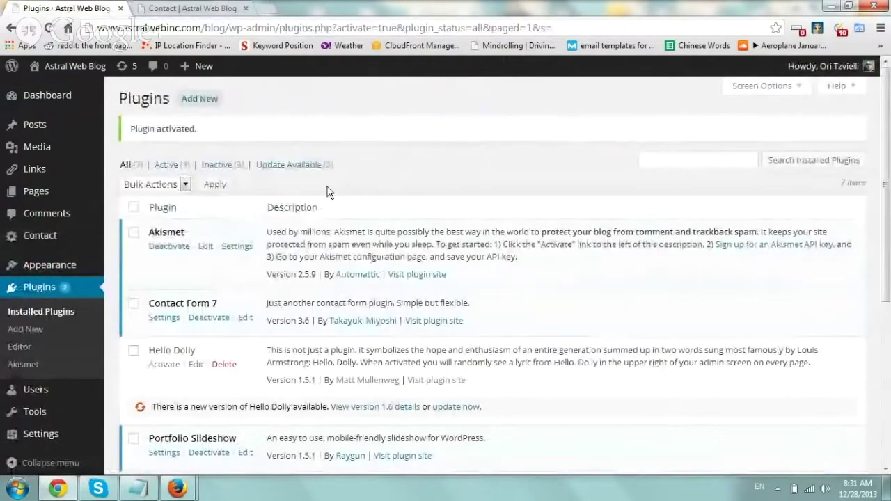
Go to Contact Form 7's settings from the plugins list and edit Contact form 1.
scroll(330, 192, down, 3)
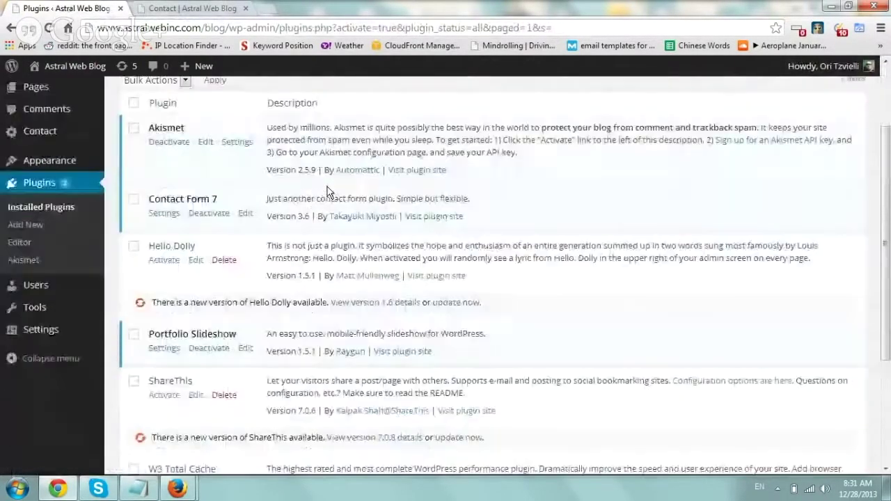
drag(212, 173, 155, 173)
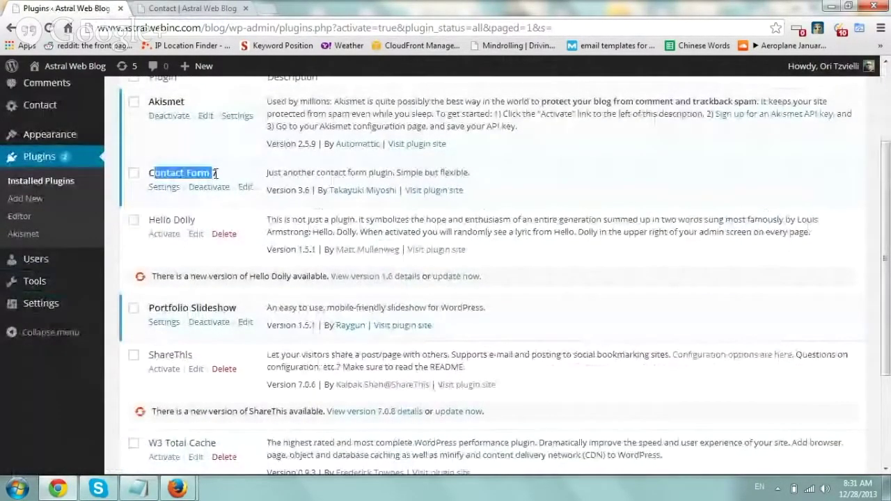
click(167, 192)
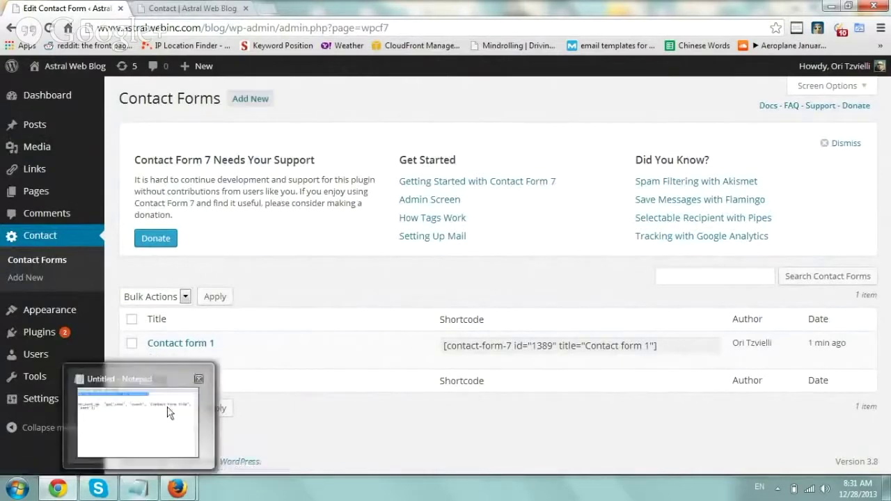
click(156, 360)
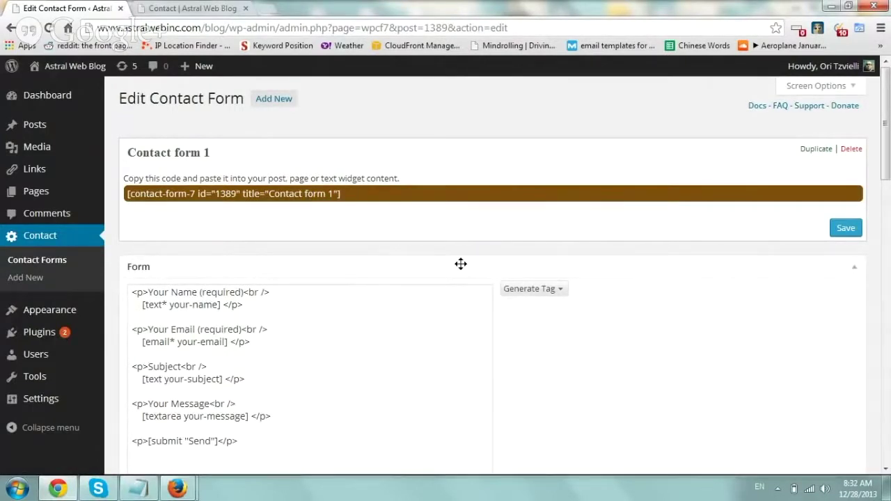
Generate a Telephone number form tag named 'phone'.
click(424, 263)
click(307, 258)
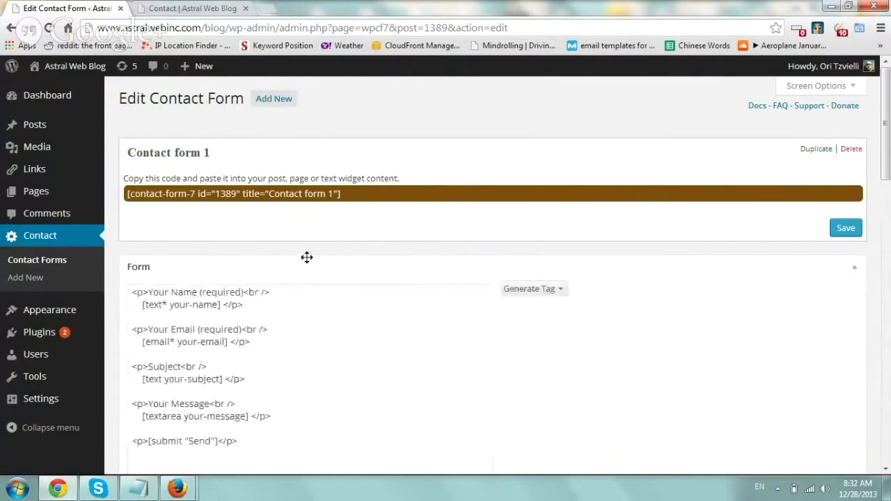
drag(887, 132, 887, 156)
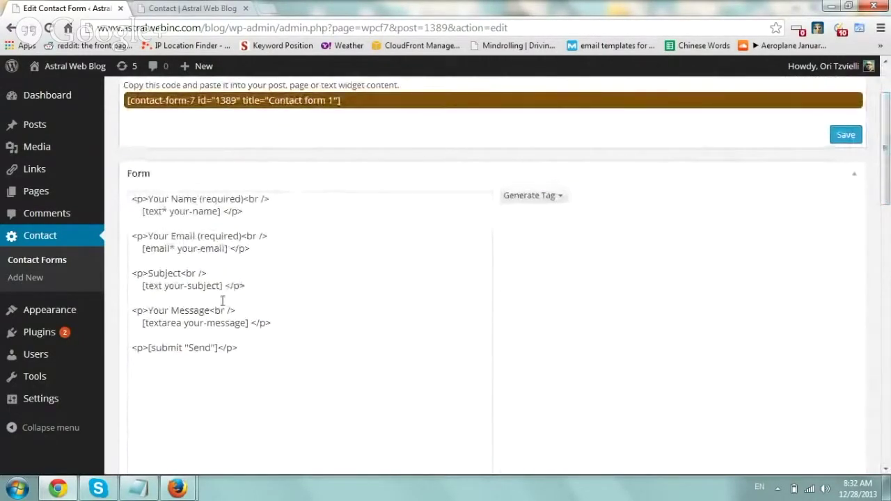
click(542, 198)
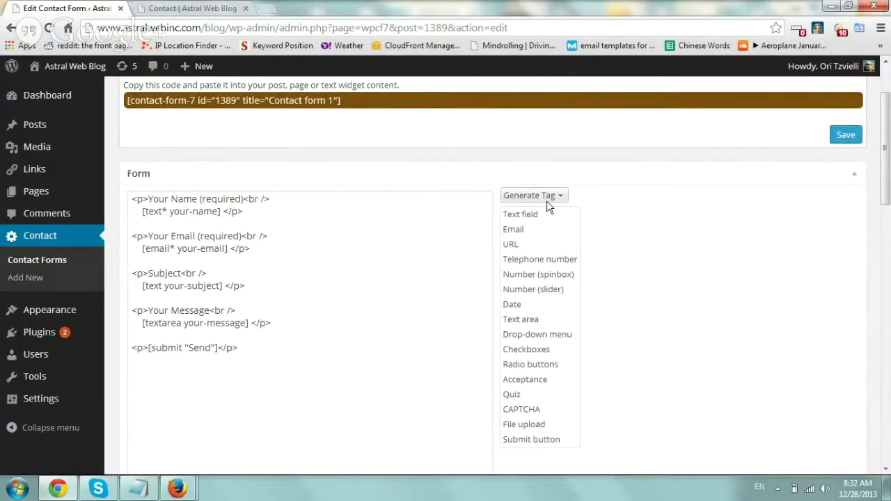
click(536, 259)
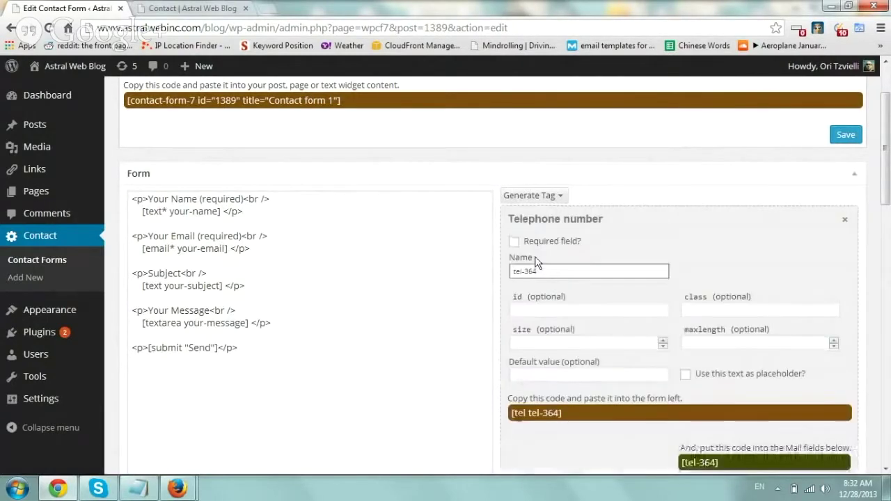
drag(550, 272, 508, 269)
text(phone)
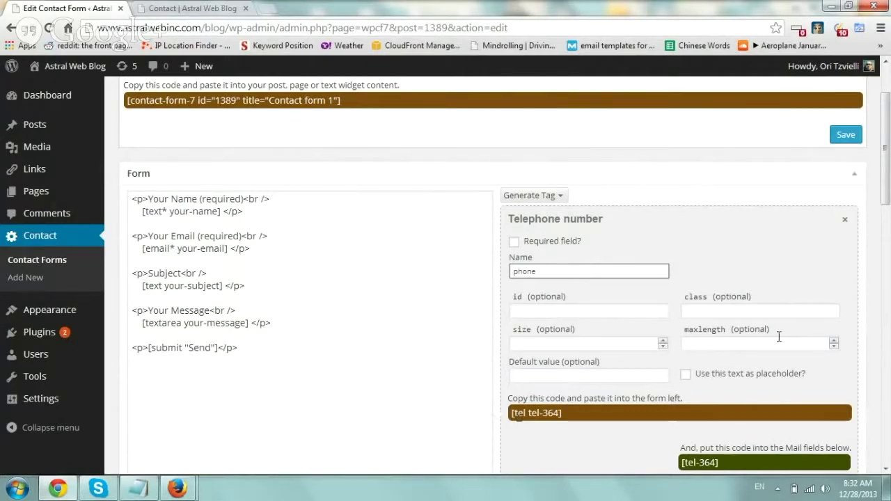
Place [tel phone] after the message field, labelled '<p>Phone Number<br />' on its own line.
drag(886, 151, 886, 177)
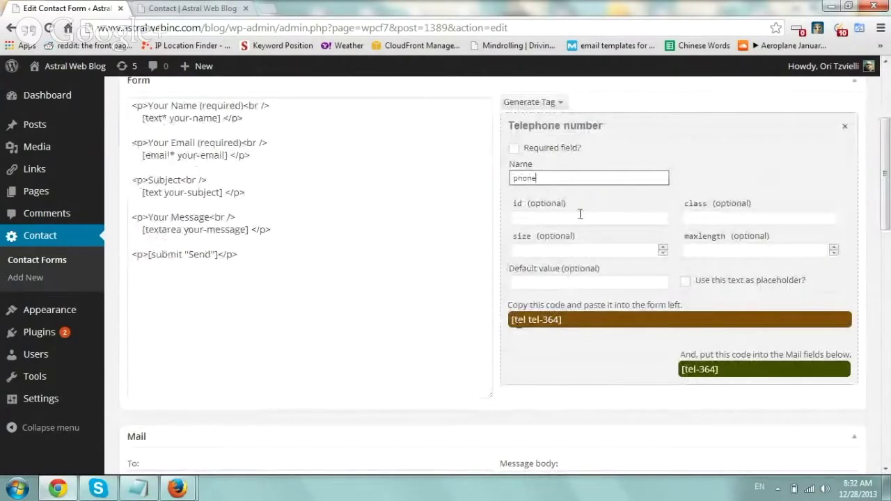
click(576, 322)
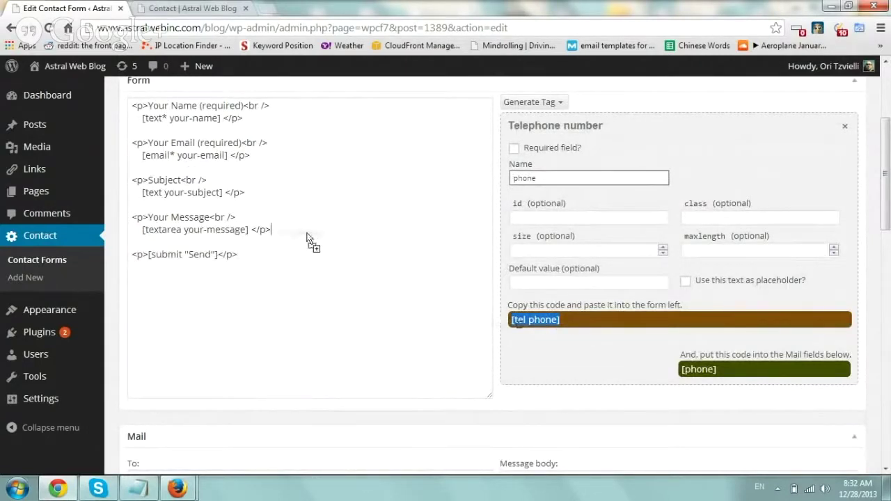
drag(307, 238, 309, 233)
click(271, 234)
key(Return)
key(Return)
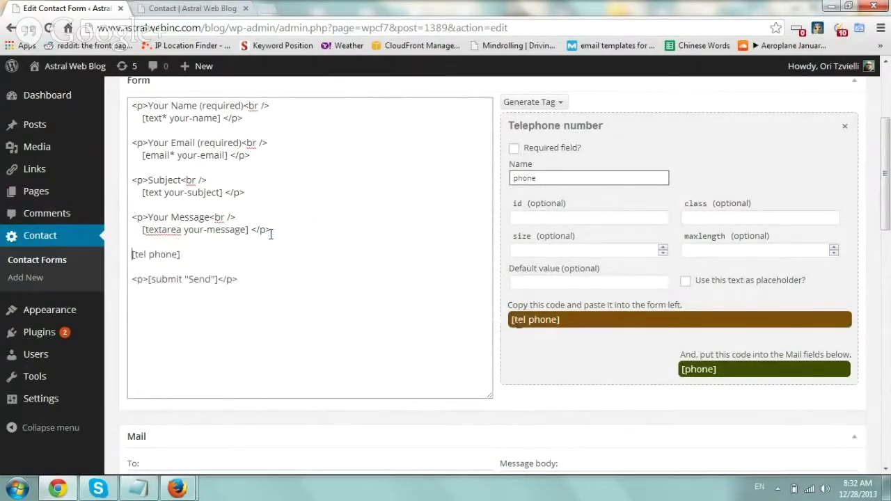
text(<p>)
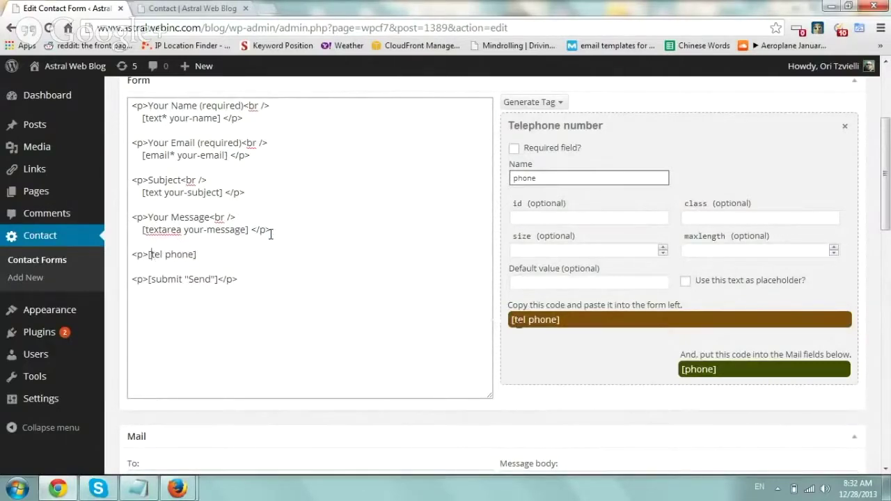
text(Phone Number<br)
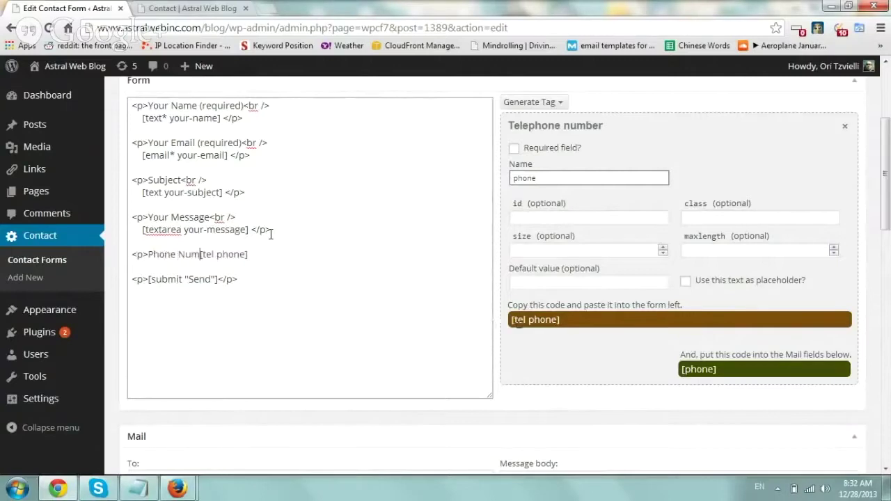
text( />)
key(Return)
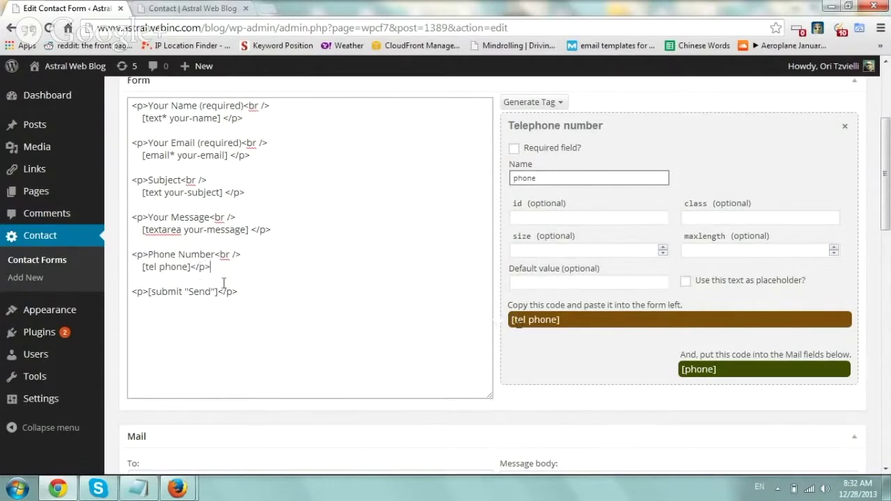
click(726, 380)
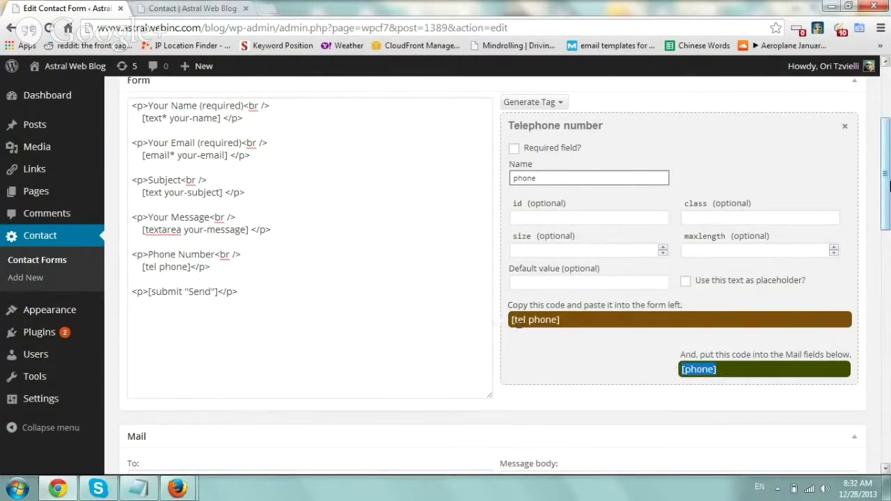
Move the [phone] mail tag in the Message body onto a new line after a blank line.
scroll(732, 191, down, 2)
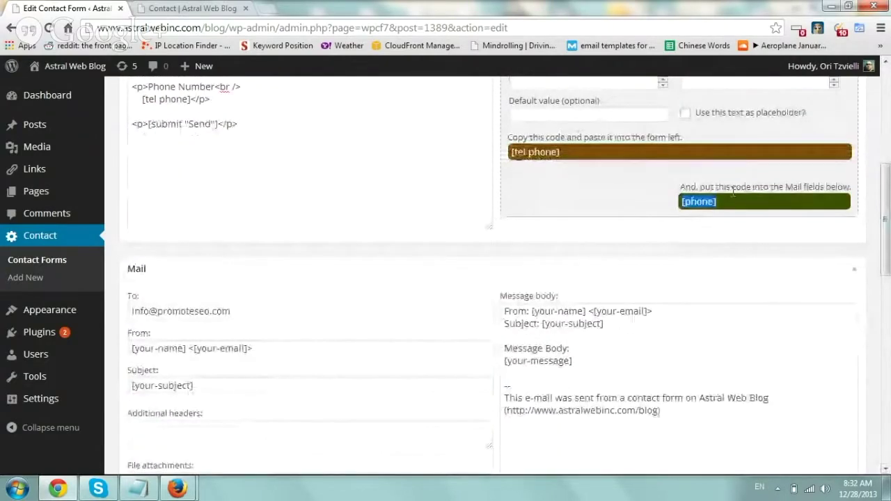
drag(733, 191, 529, 373)
scroll(555, 328, up, 2)
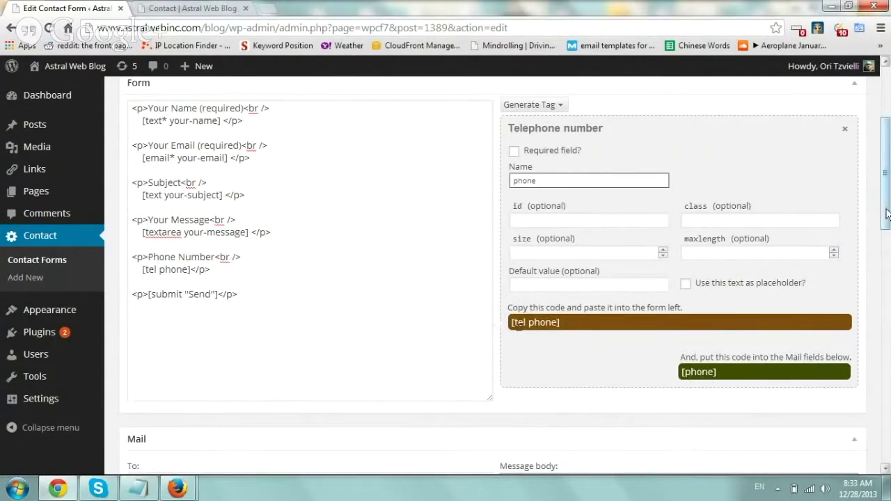
scroll(887, 148, down, 3)
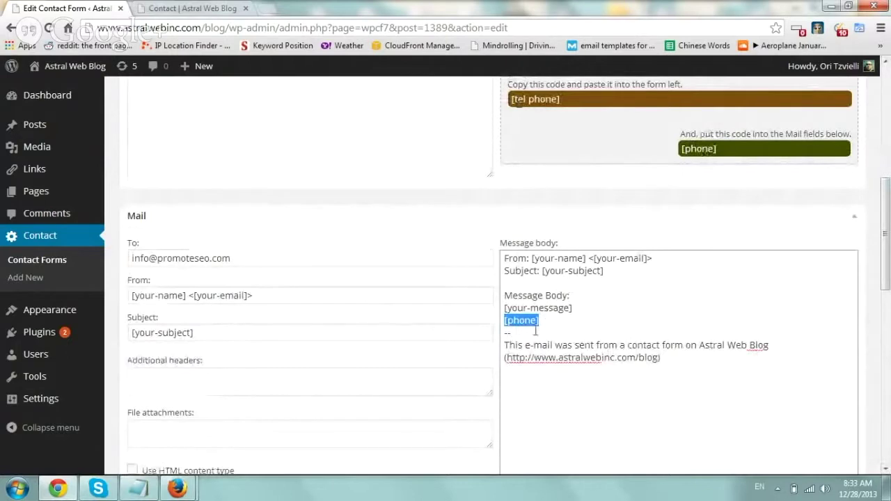
click(543, 322)
drag(544, 321, 498, 319)
key(ctrl+c)
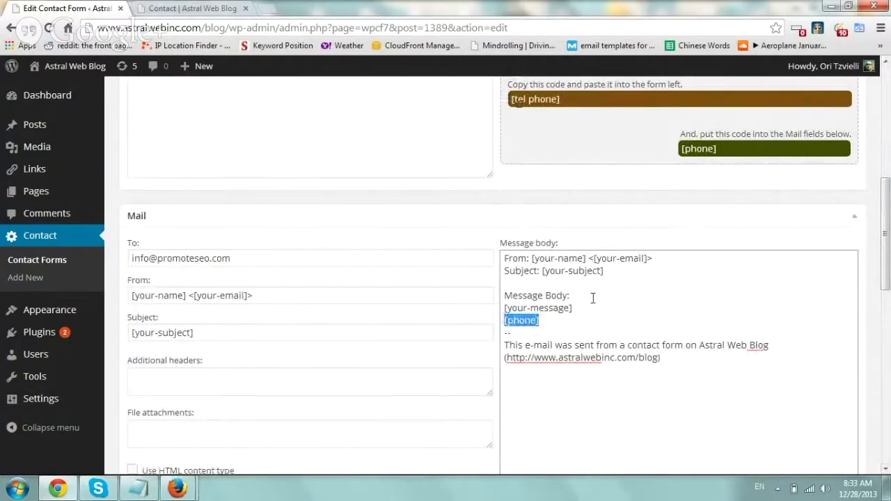
key(BackSpace)
key(Return)
key(ctrl+v)
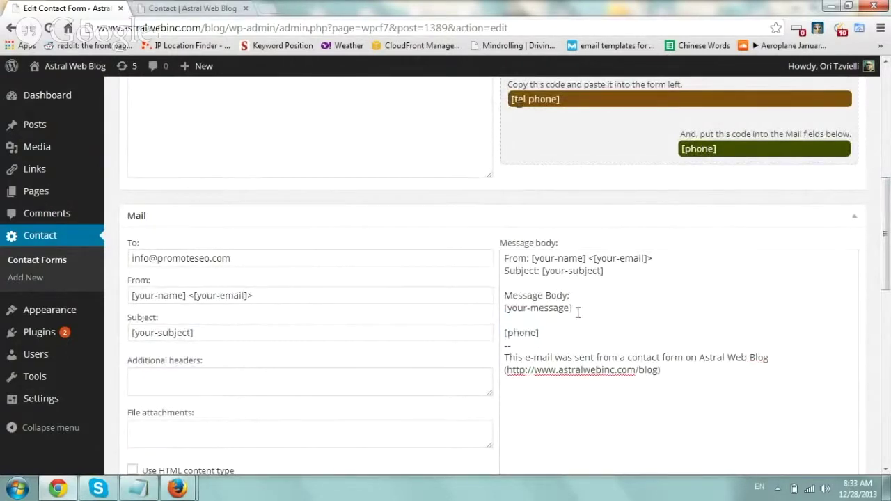
scroll(775, 258, down, 1)
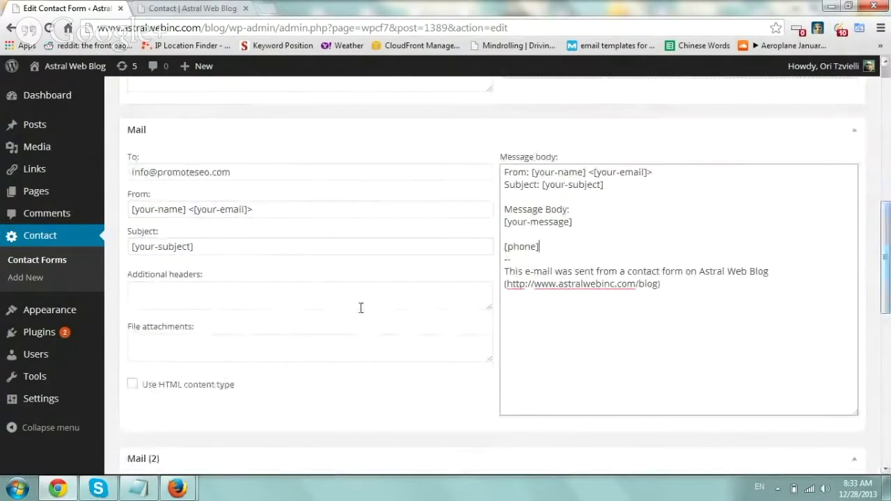
drag(887, 282, 864, 369)
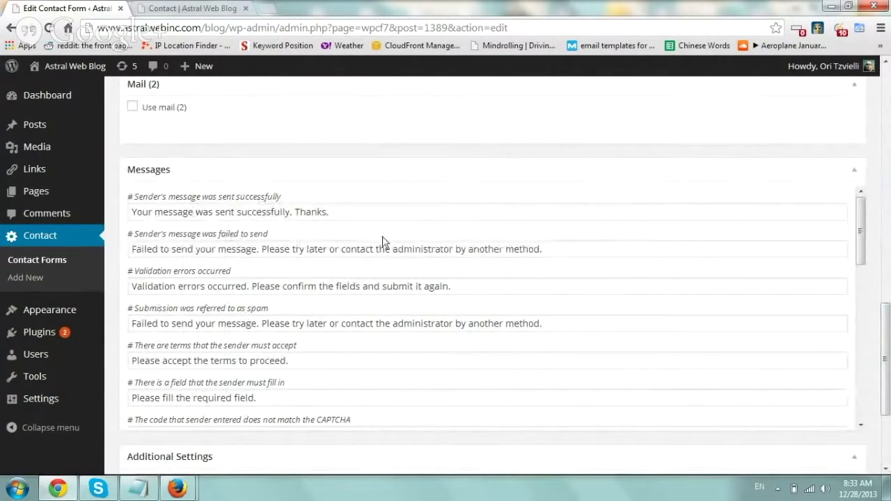
drag(886, 348, 889, 101)
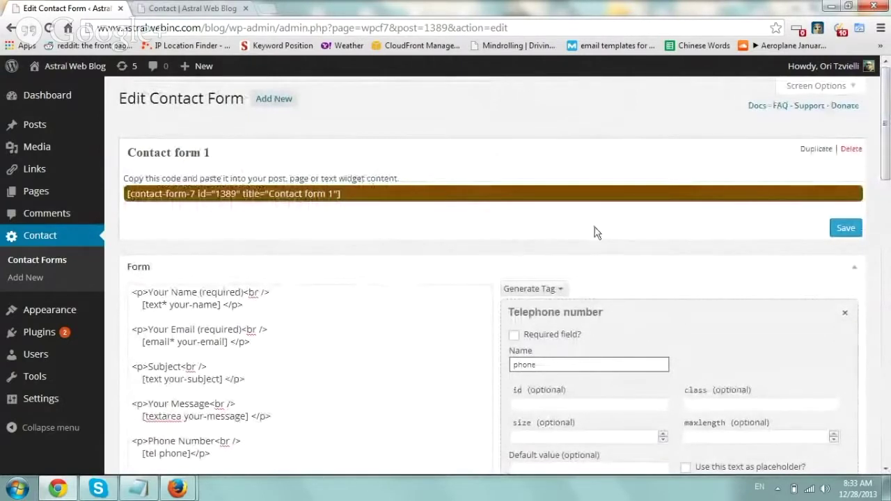
Save Contact form 1, copy its shortcode, and go to the All Pages list.
click(847, 230)
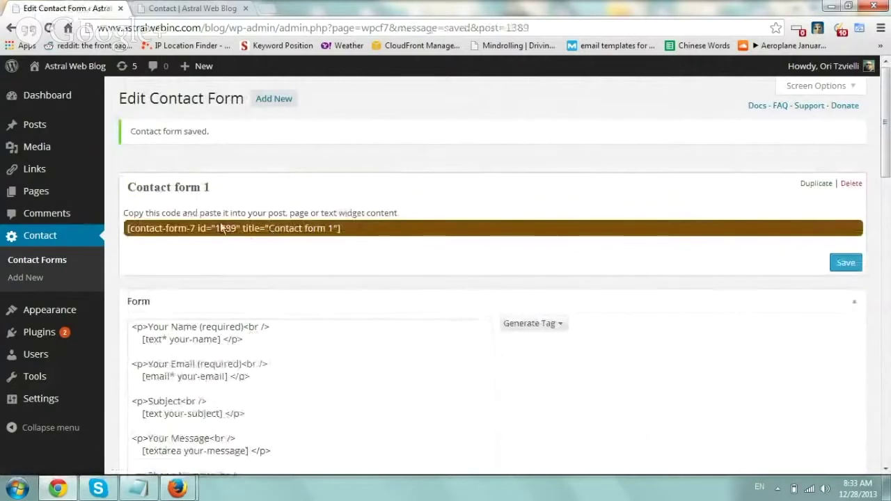
click(338, 230)
key(ctrl+c)
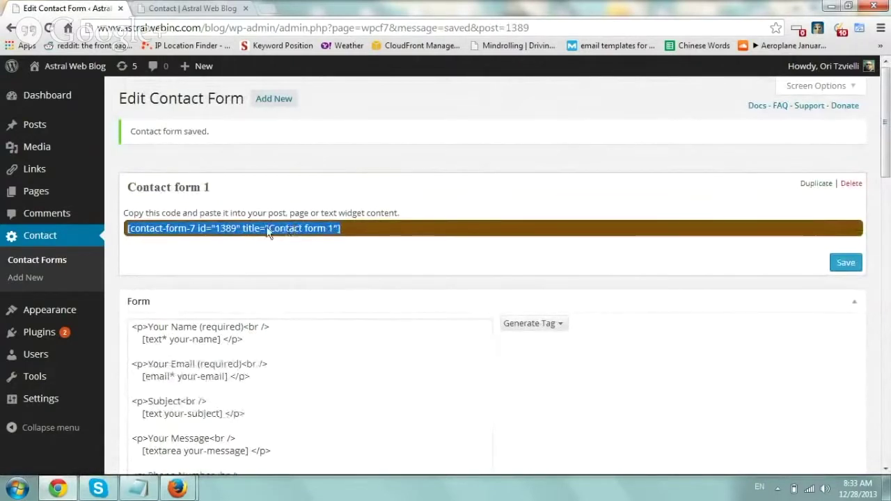
right_click(192, 234)
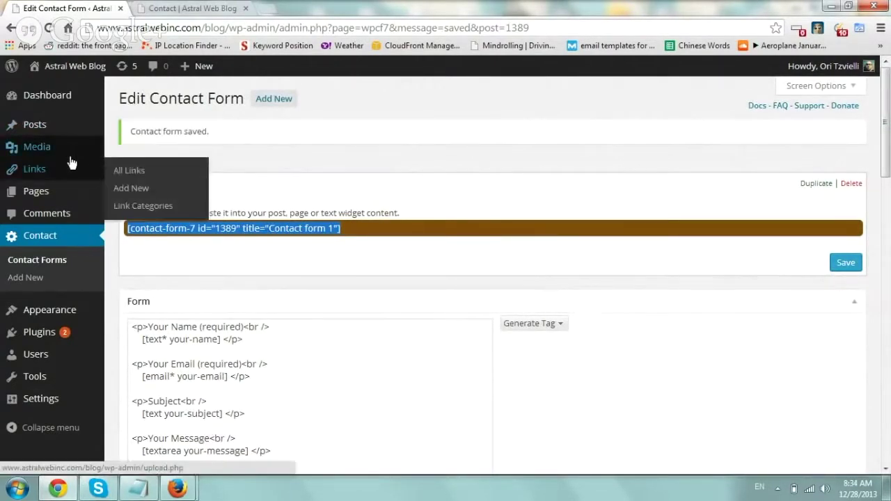
click(120, 194)
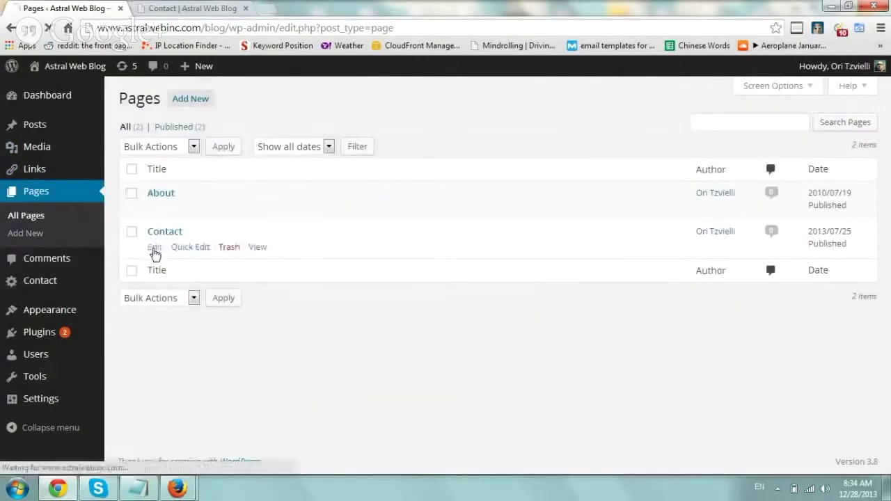
Paste the form shortcode below the Contact page's links, update the page, and reload it live.
click(154, 249)
click(273, 225)
key(Return)
key(Return)
key(BackSpace)
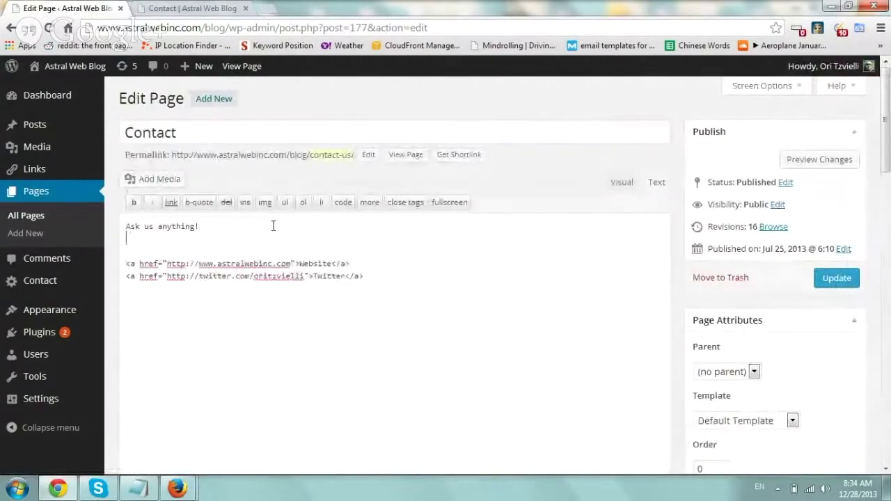
key(Delete)
key(Return)
key(Return)
key(ctrl+v)
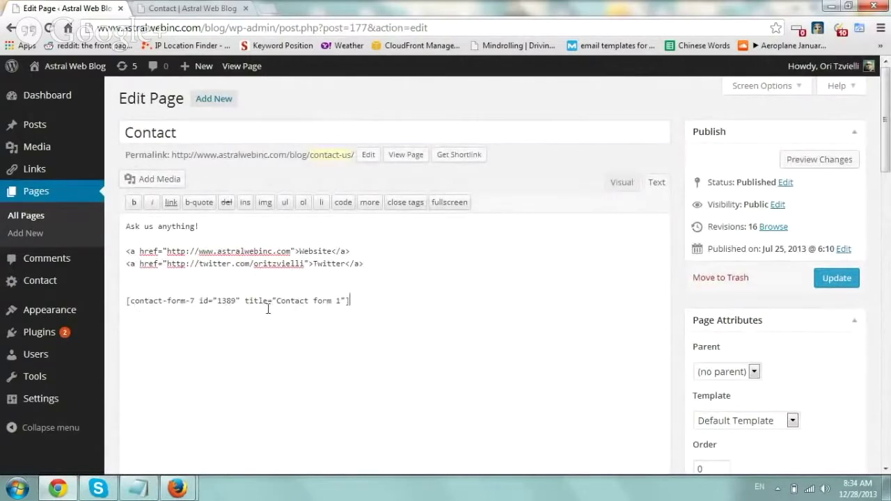
click(843, 278)
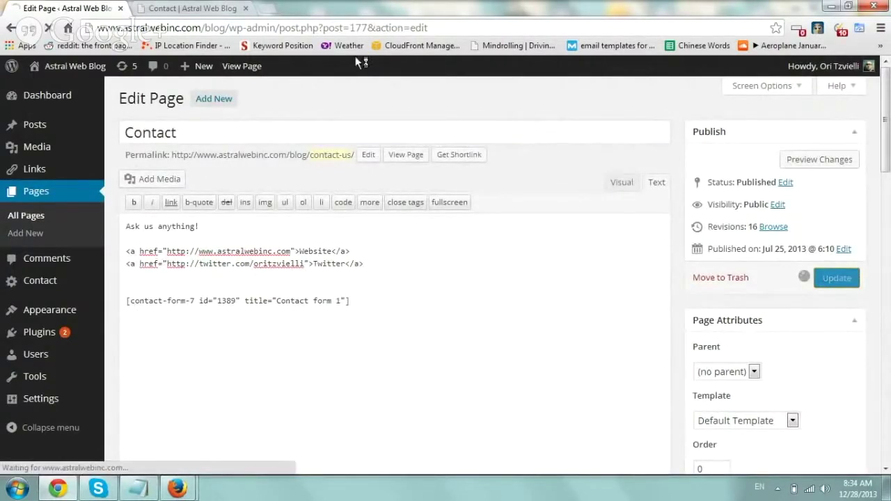
click(209, 8)
key(F5)
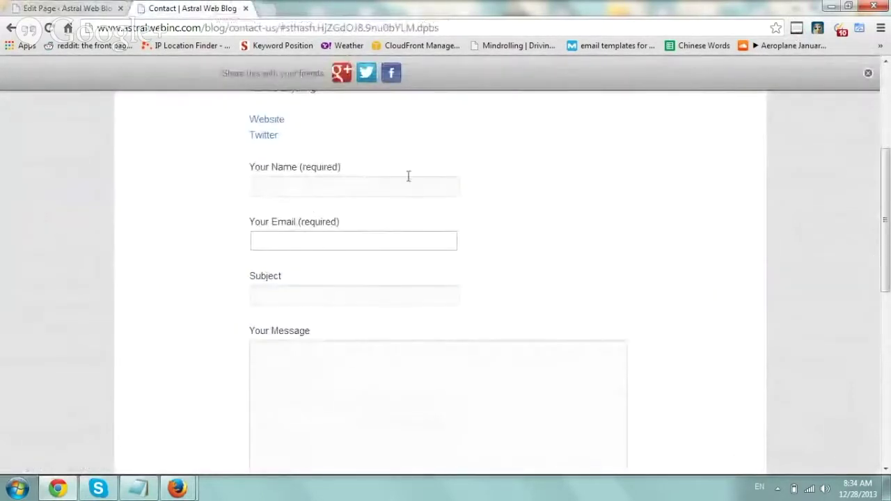
Submit the contact form with a name, e-mail address, subject 'Hello test' and phone 310555.
click(297, 188)
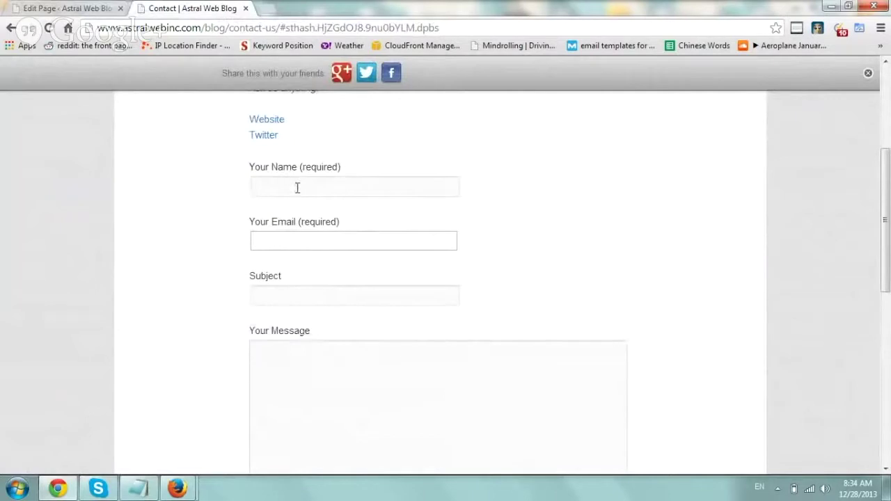
text(zeli)
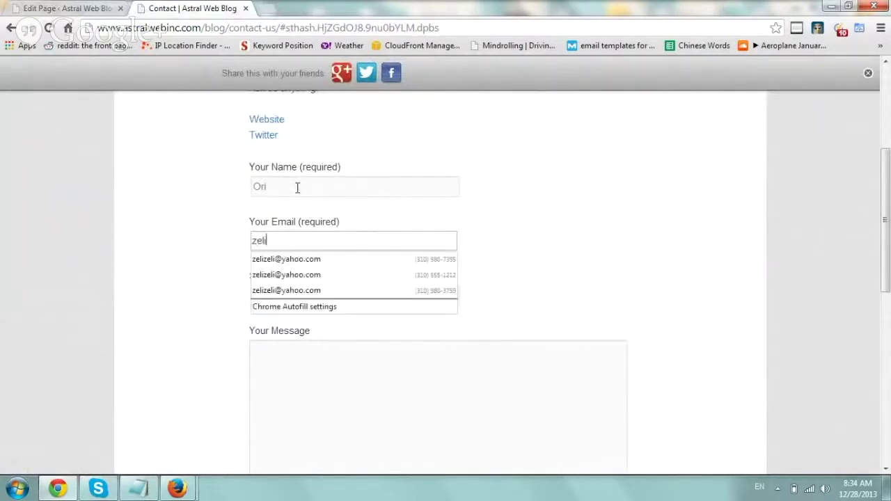
key(BackSpace)
key(BackSpace)
key(Tab)
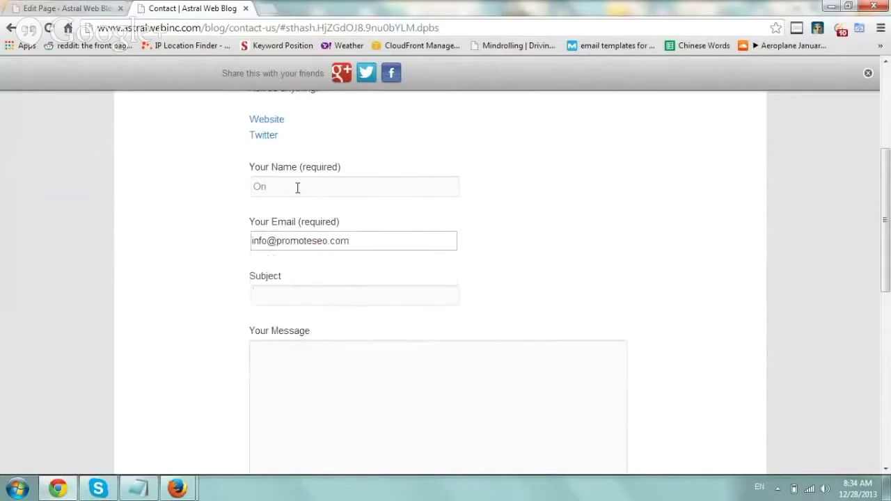
text(Hello test)
key(Tab)
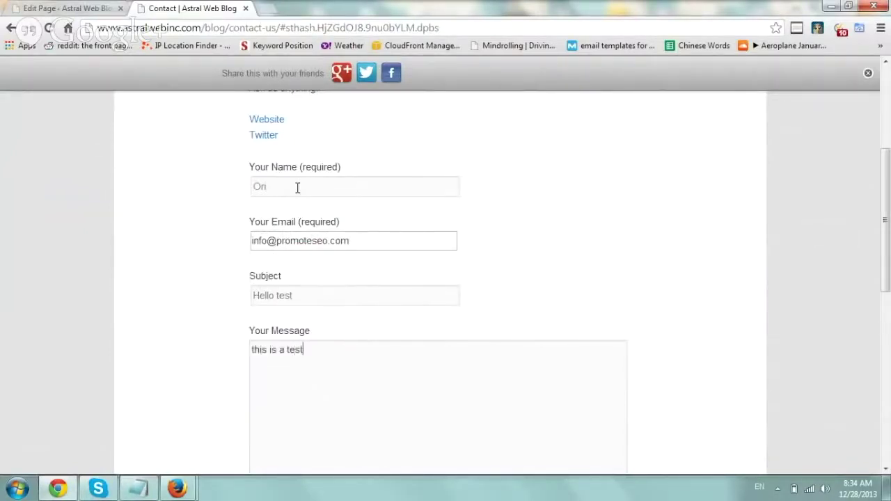
scroll(534, 245, down, 4)
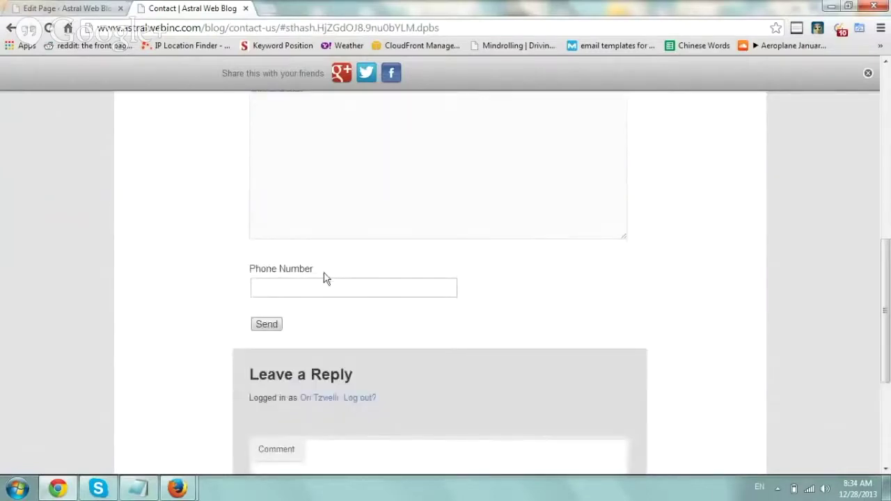
click(312, 289)
text(310555)
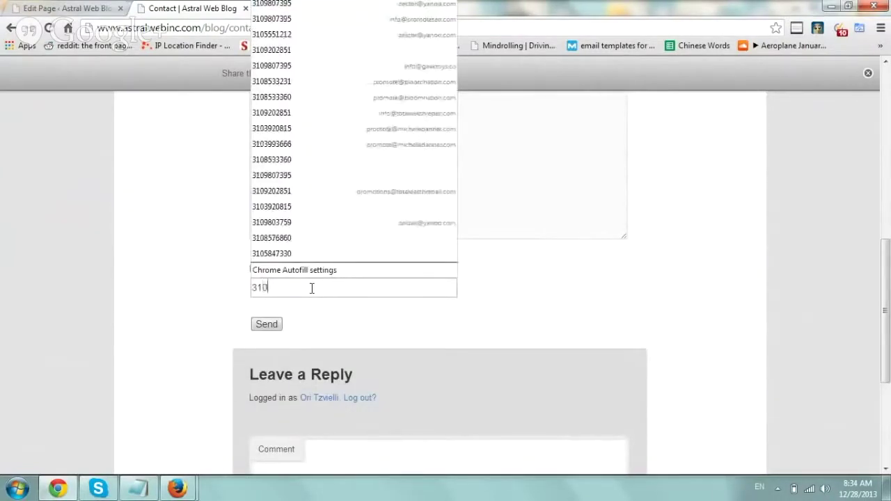
click(268, 326)
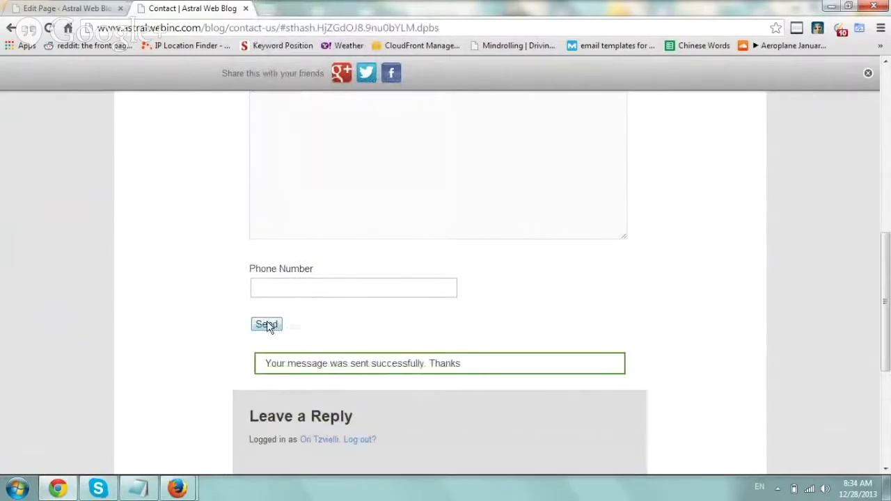
drag(265, 363, 462, 365)
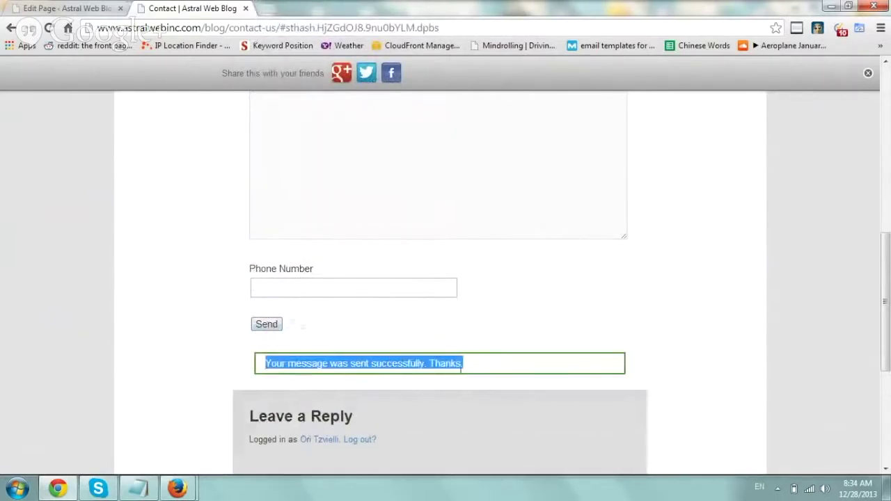
Load gmail.com in a new browser tab.
click(266, 11)
text(gmail.com)
key(Return)
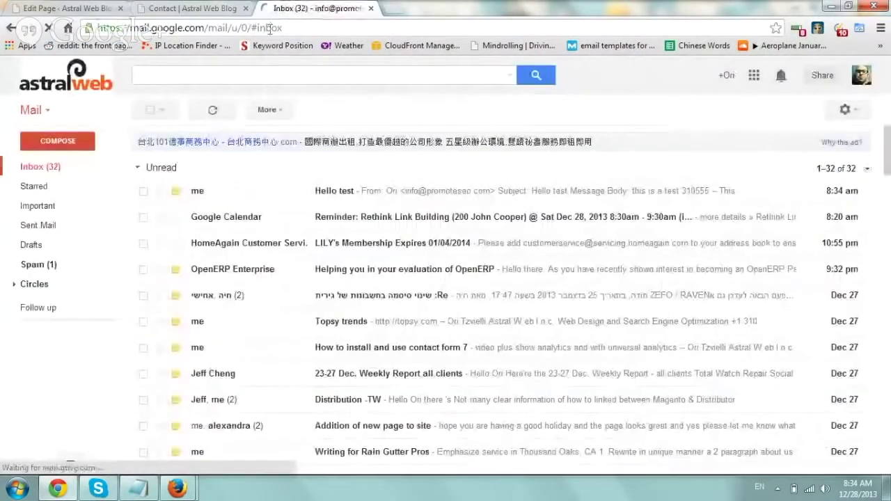
Check the 'Hello test' e-mail shows phone 310555, then go back to the Contact page tab.
click(368, 194)
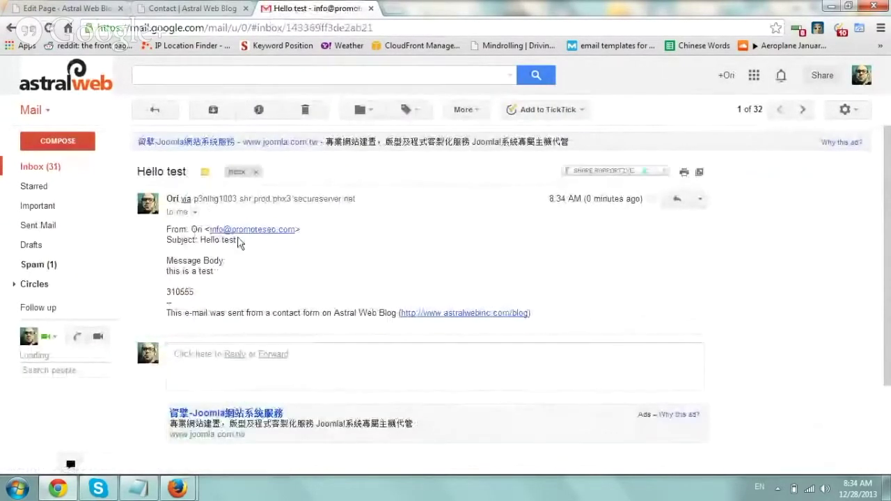
drag(171, 291, 198, 296)
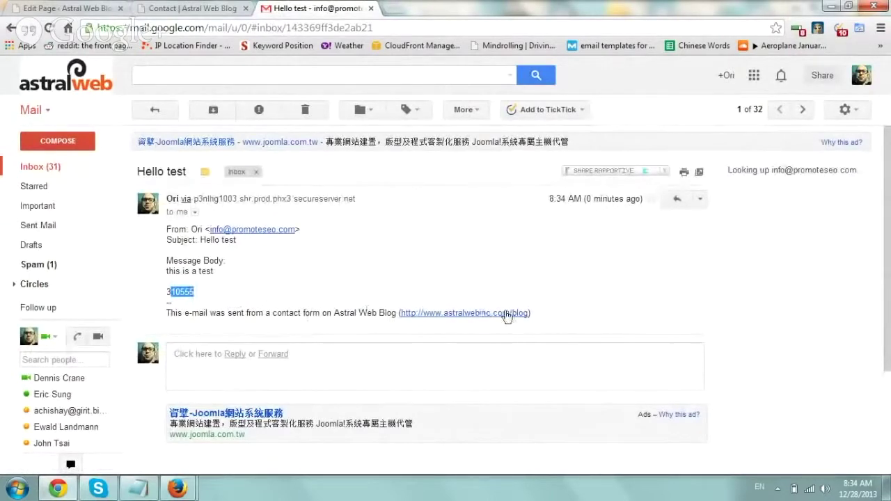
click(446, 272)
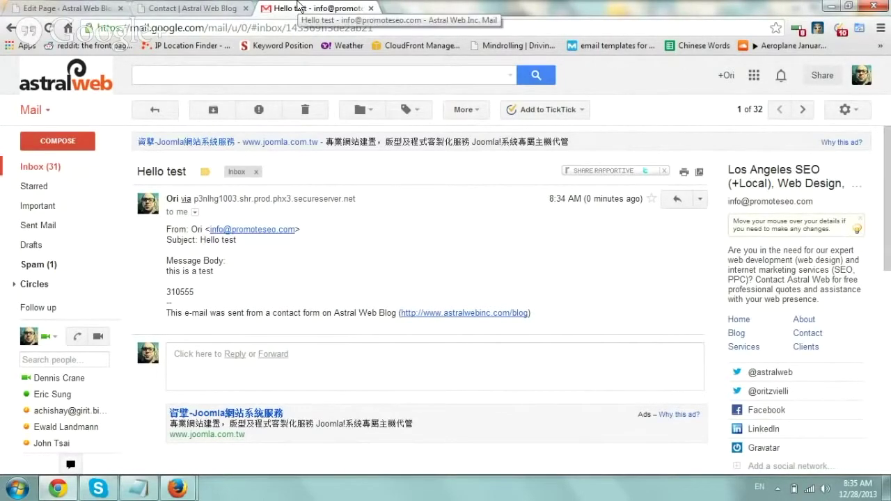
click(198, 8)
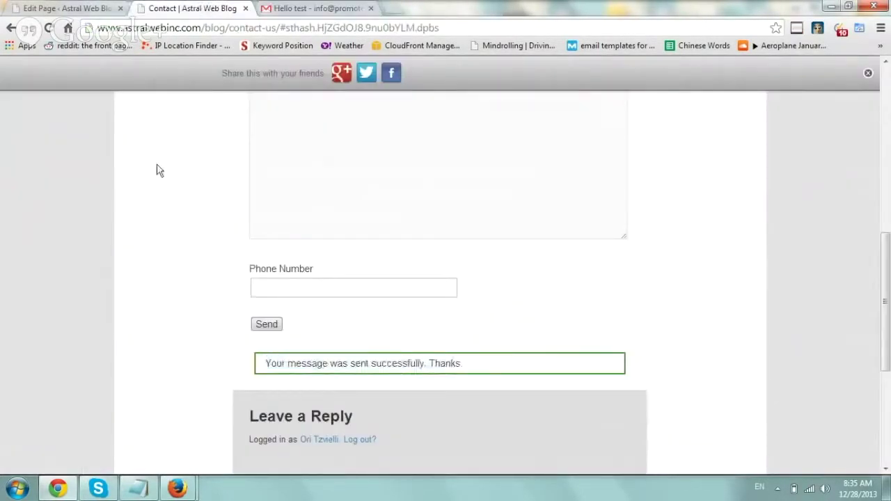
View the Contact page's source and search it for 'analytics' to find the tracking script.
right_click(188, 173)
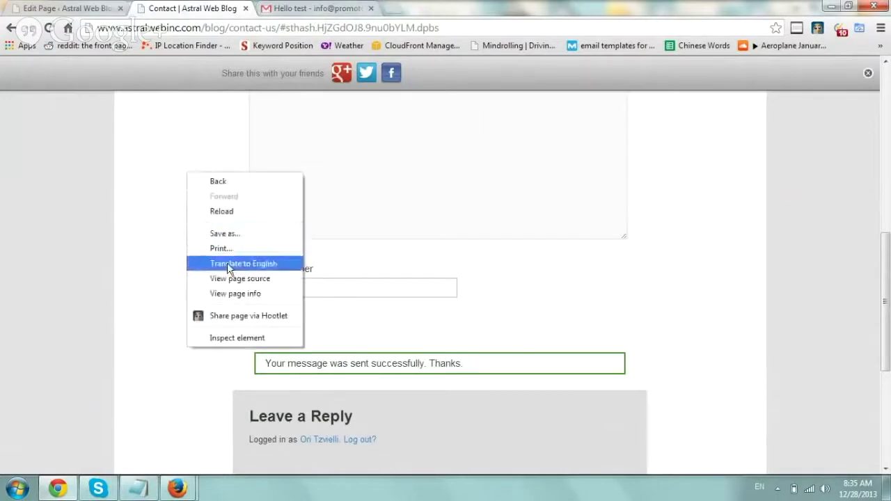
click(233, 272)
key(ctrl+f)
text(analytics)
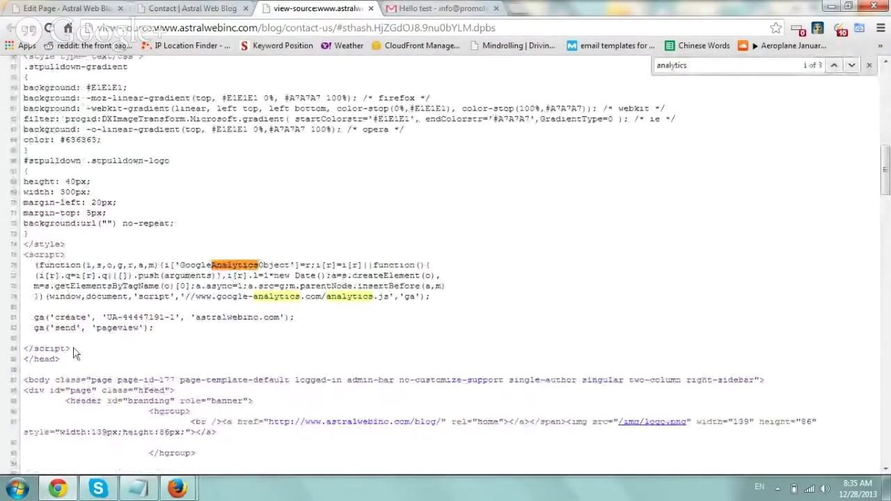
drag(72, 349, 9, 252)
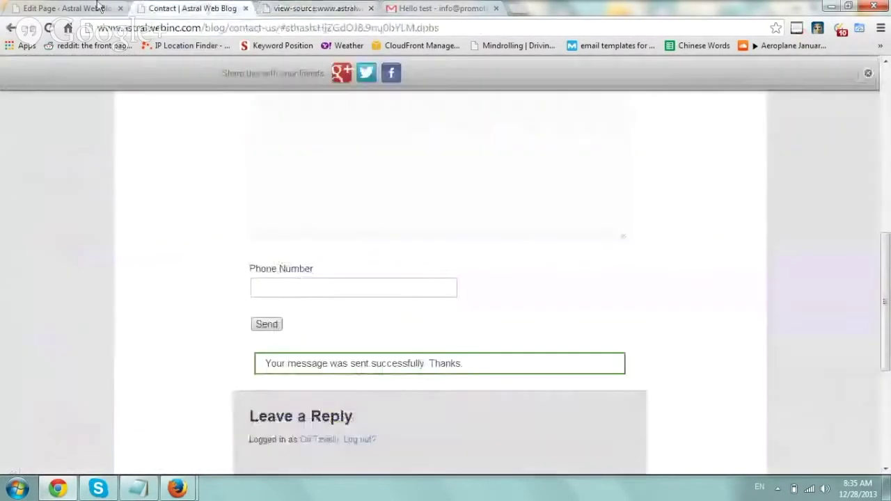
Switch from the page source back to the WordPress page editor.
click(205, 7)
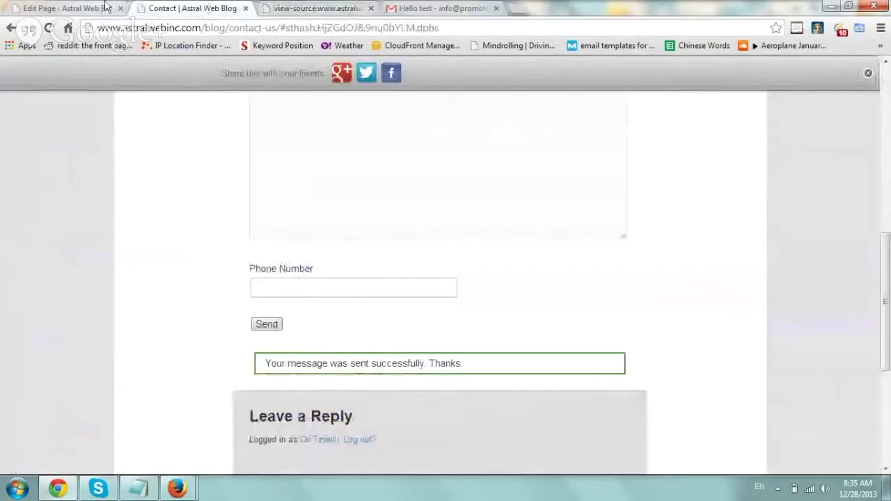
click(307, 7)
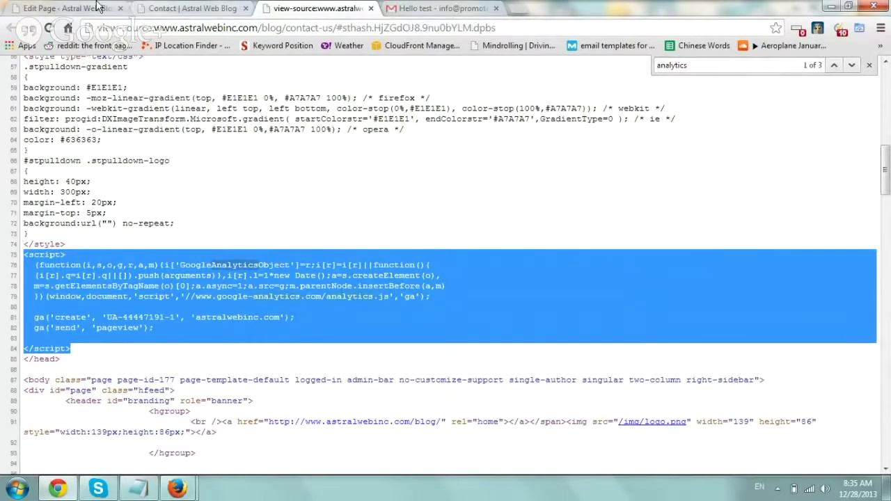
click(97, 7)
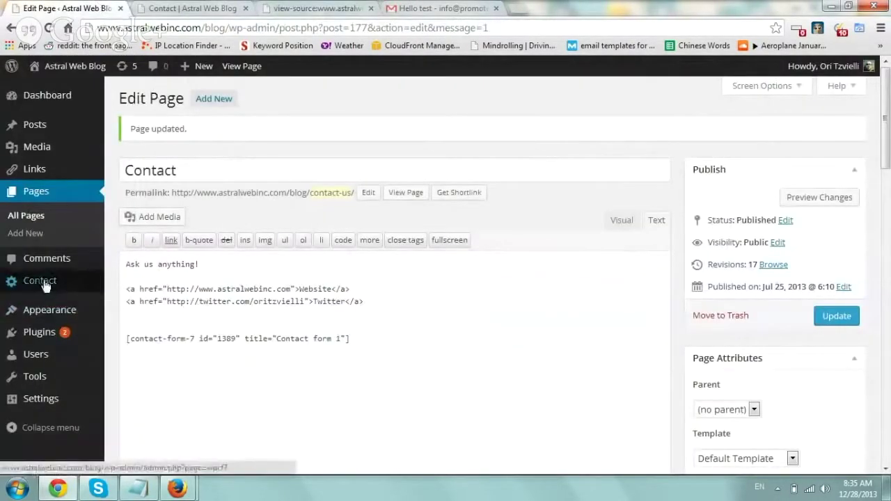
Open Contact form 1 for editing from the Contact Forms list.
click(67, 281)
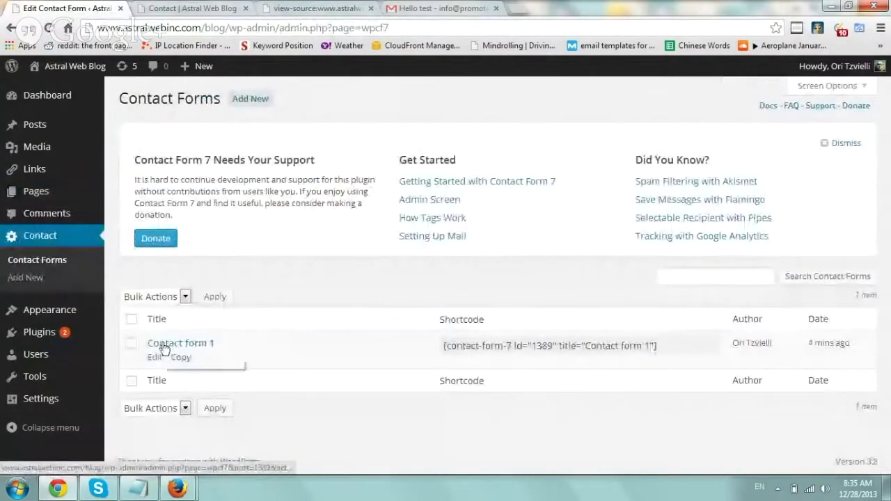
click(158, 360)
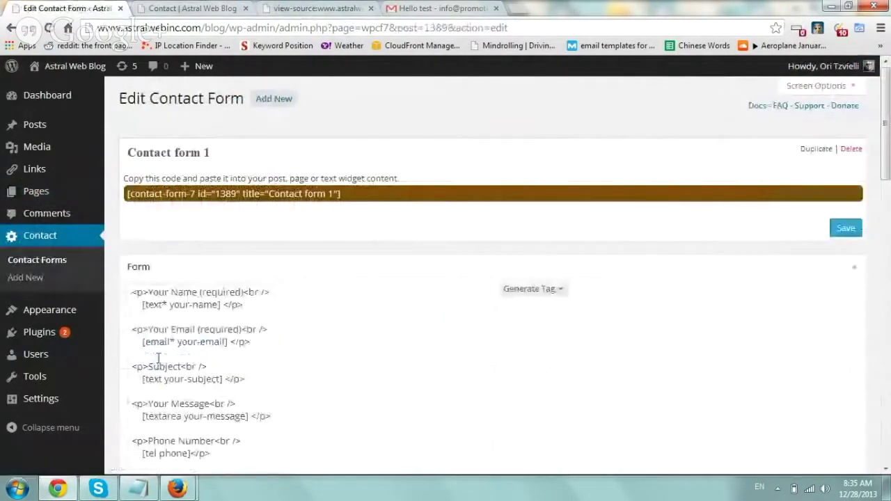
drag(888, 111, 888, 391)
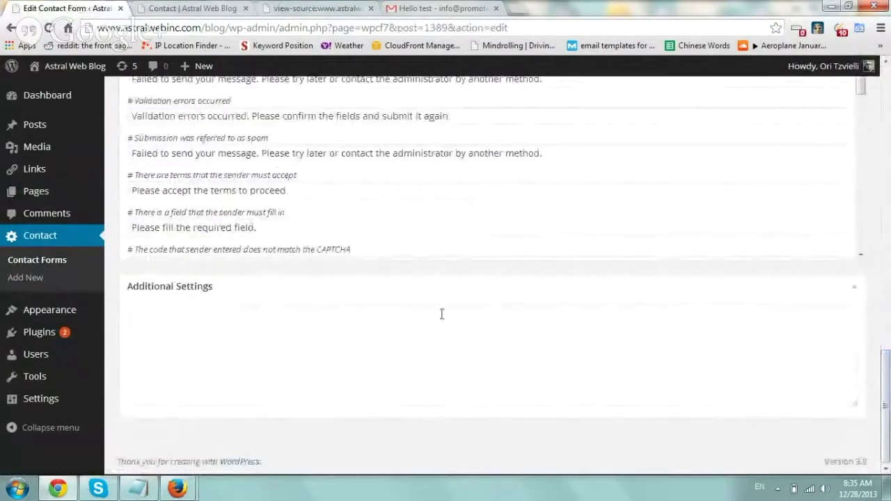
drag(226, 295, 187, 296)
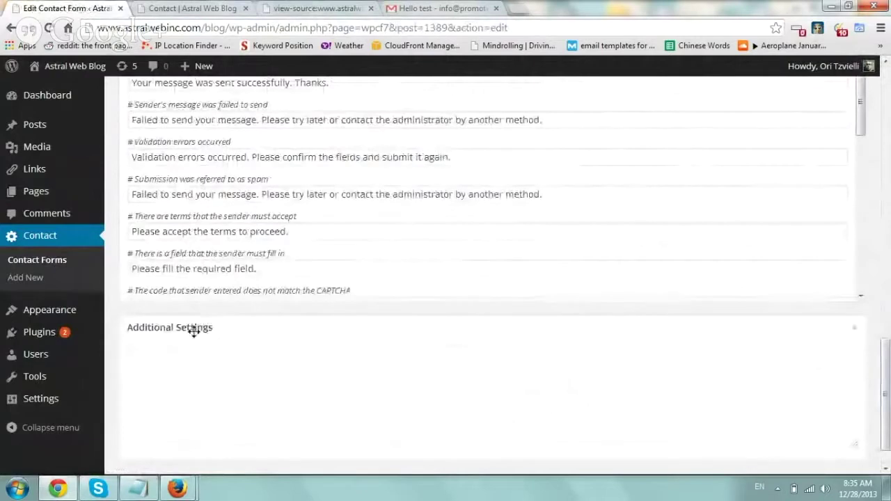
Paste the on_sent_ok ga() tracking line from the notes into Additional Settings.
click(138, 488)
drag(459, 244, 393, 237)
key(ctrl+c)
click(256, 376)
key(ctrl+v)
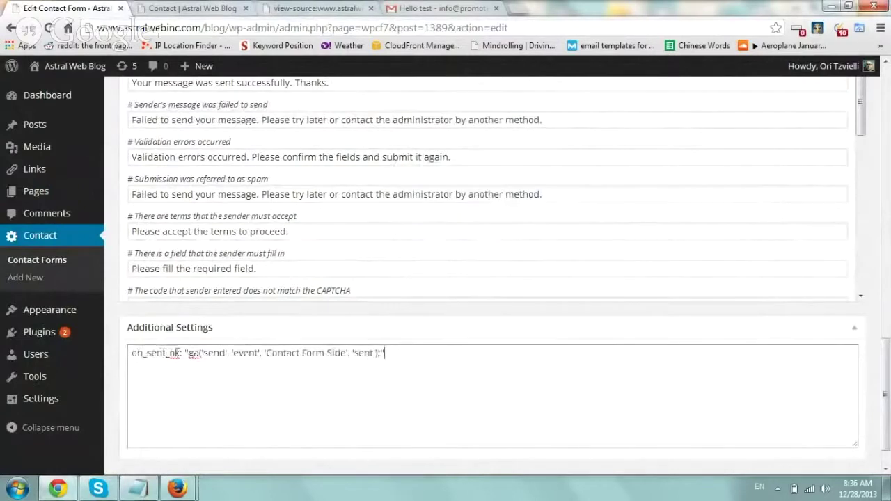
Change the event category from 'Contact Form Side' to 'Contact Form Blog'.
drag(181, 353, 136, 355)
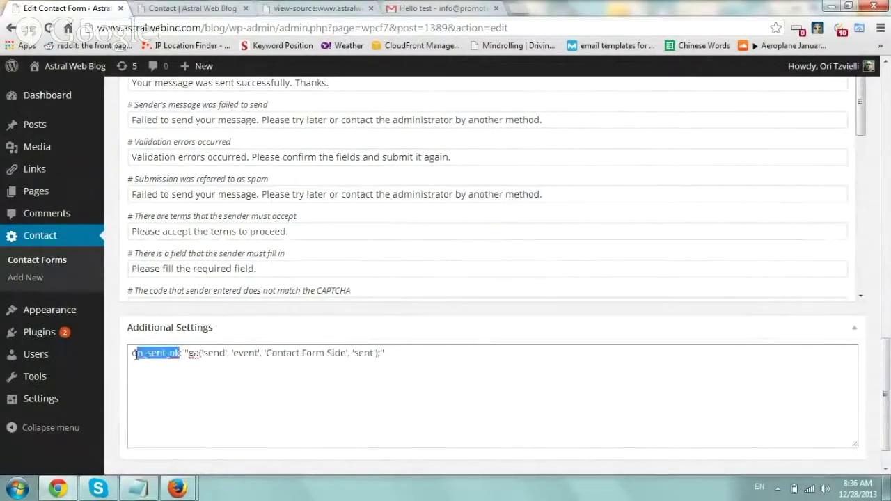
click(179, 353)
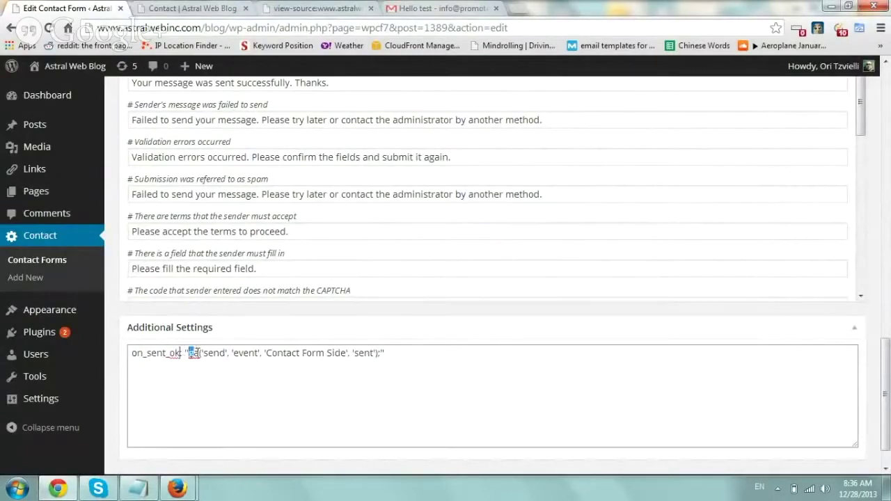
click(206, 354)
drag(242, 353, 125, 353)
click(205, 353)
drag(268, 354, 342, 353)
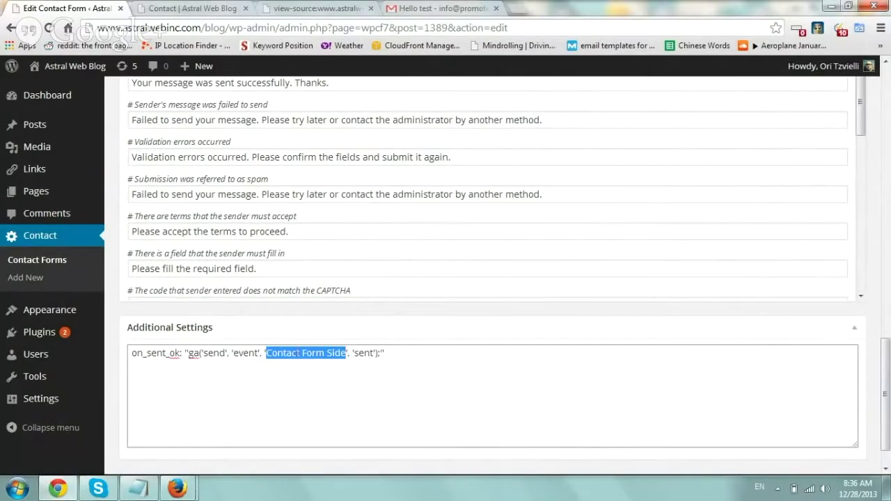
drag(327, 353, 344, 353)
text(Blog)
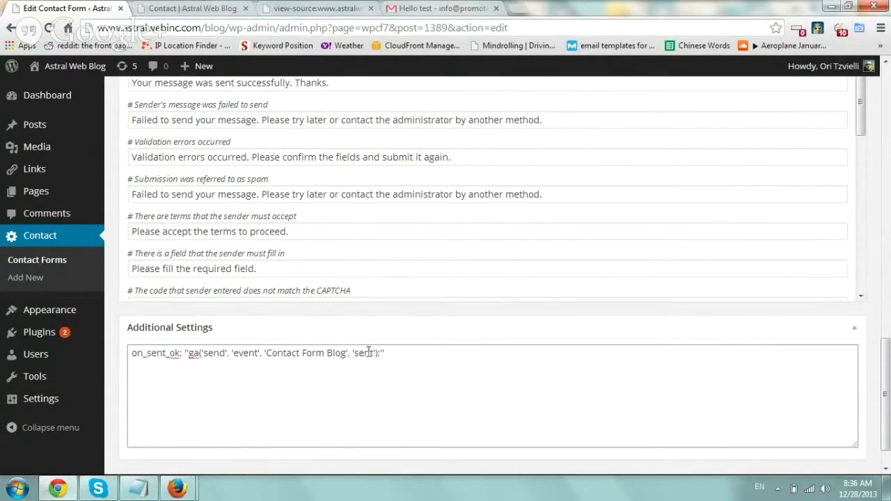
Save Contact form 1 with the 'sent' event line in Additional Settings.
drag(354, 352, 372, 353)
click(397, 353)
scroll(437, 287, down, 1)
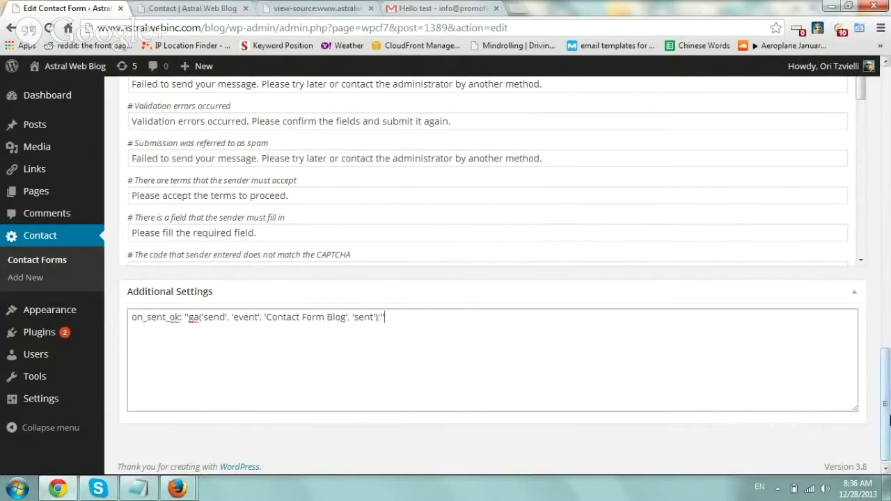
drag(886, 425, 886, 118)
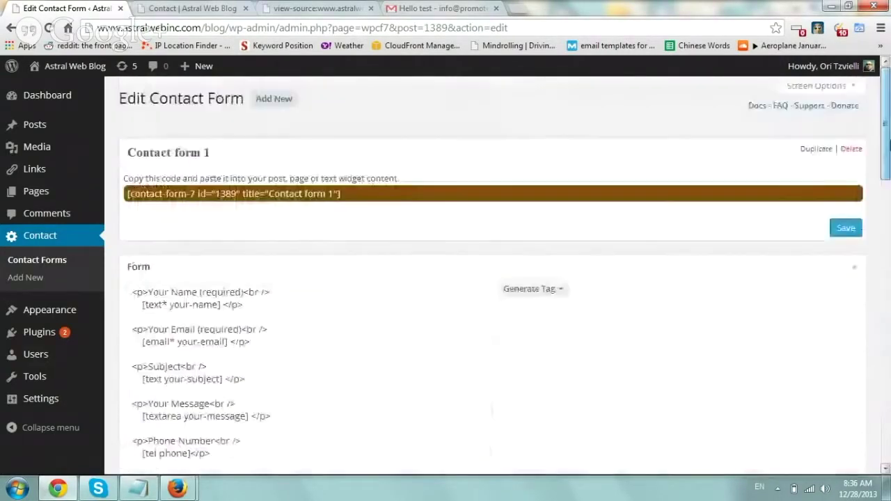
click(844, 230)
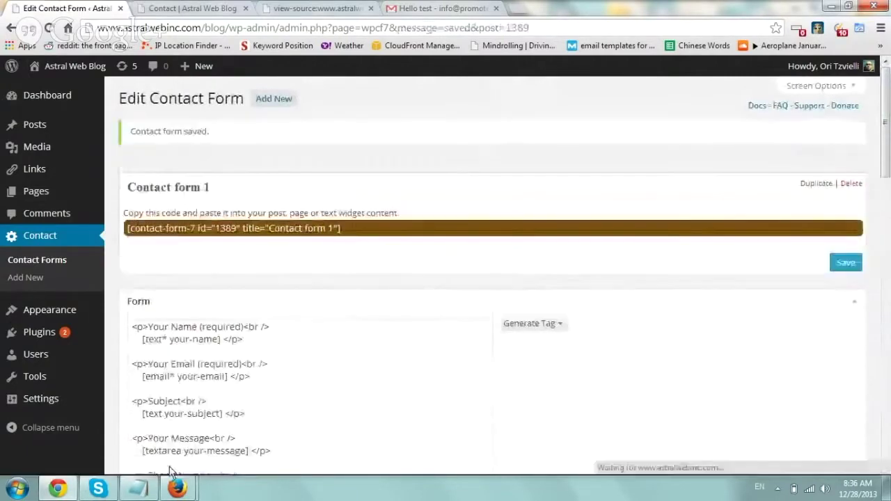
Open the Google Analytics account in a new Firefox tab.
mouse_move(176, 488)
click(107, 425)
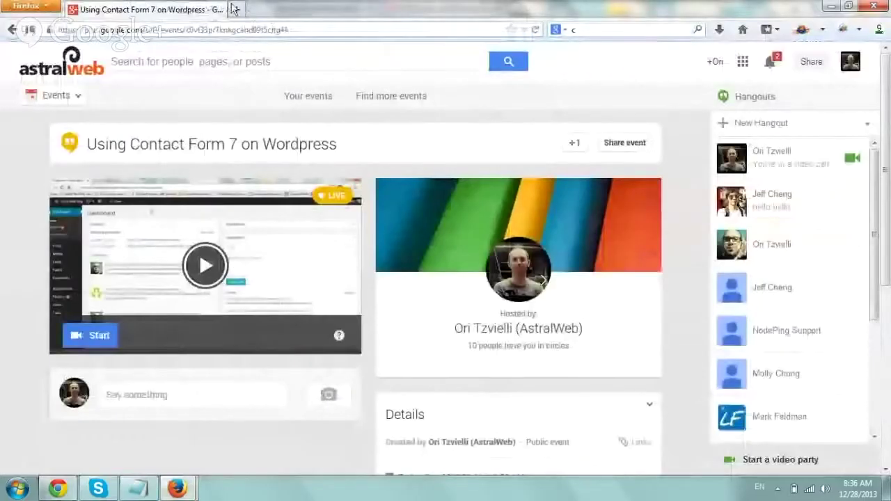
click(232, 10)
click(178, 182)
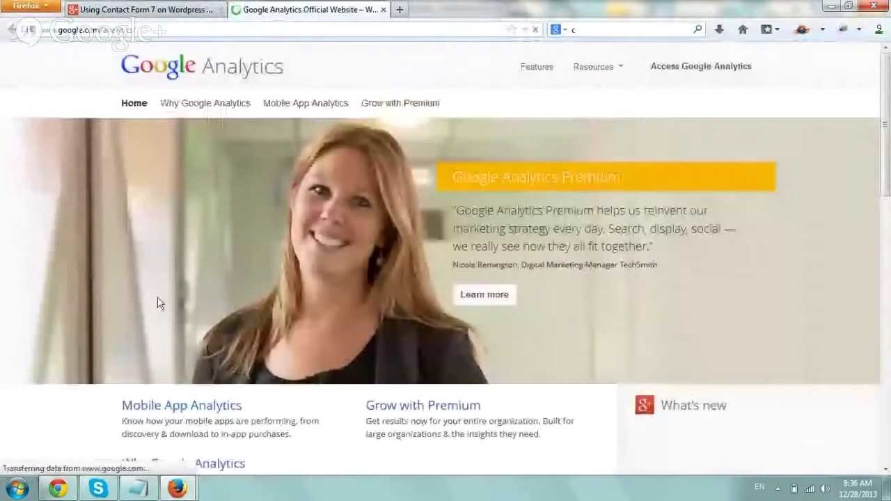
click(704, 69)
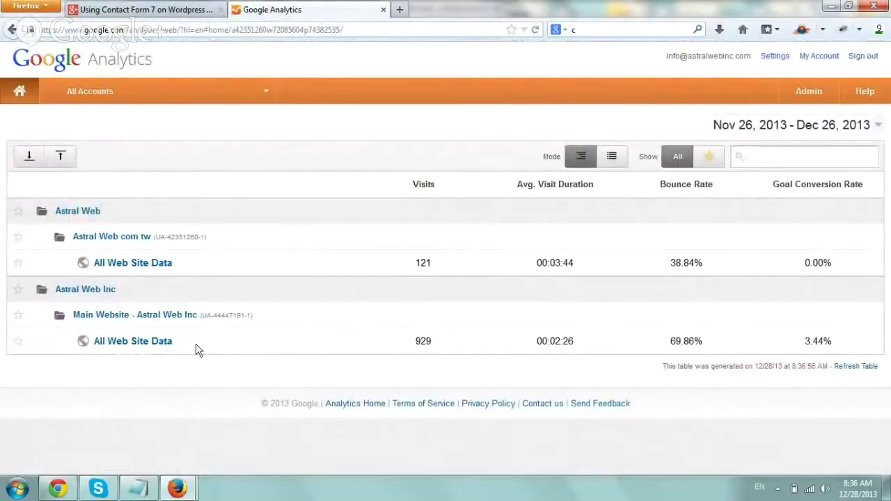
View Main Website's Real-Time Events report, then return to the Chrome form editor.
click(160, 348)
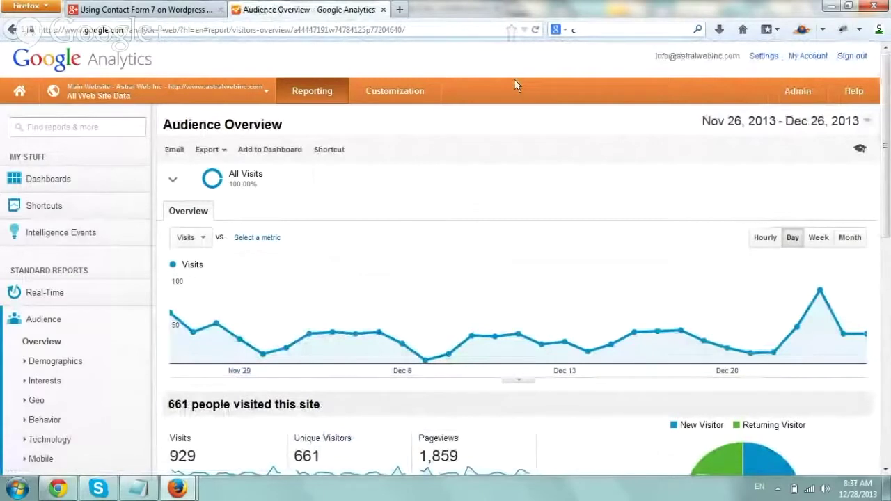
click(105, 319)
click(89, 298)
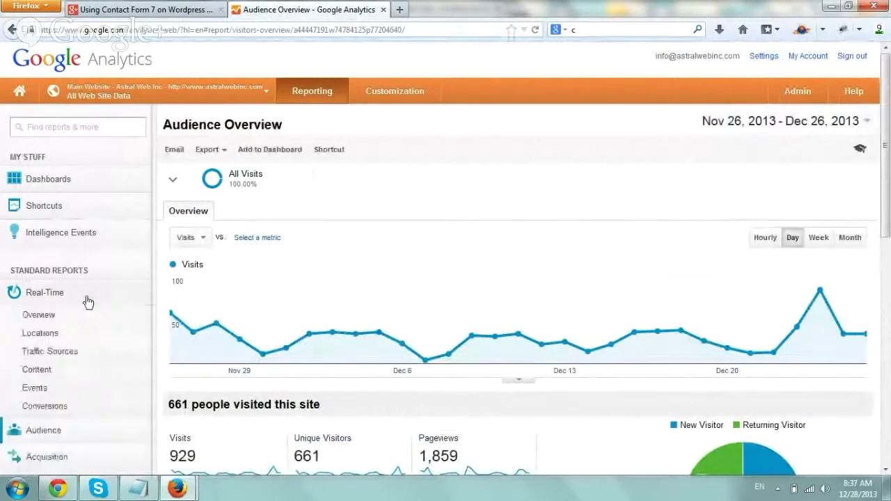
click(69, 388)
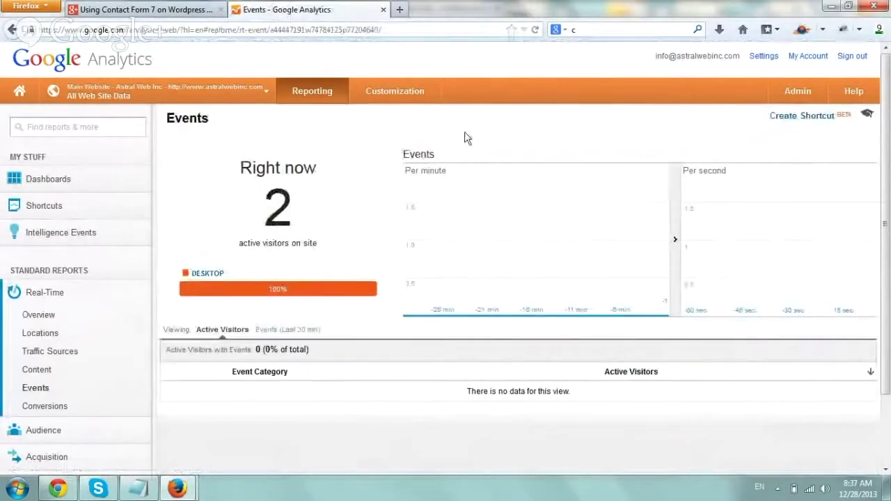
click(61, 489)
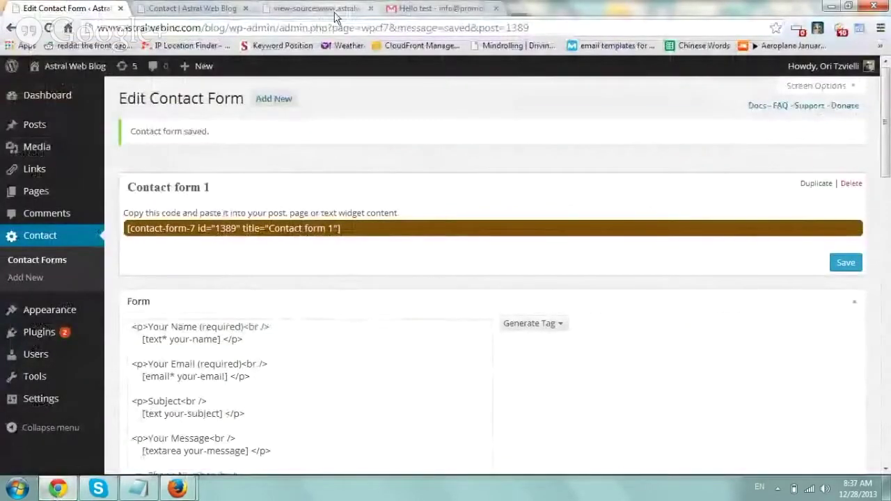
Reload the blog's Contact page and set Analytics real-time events to the last 30 minutes.
click(216, 9)
click(228, 25)
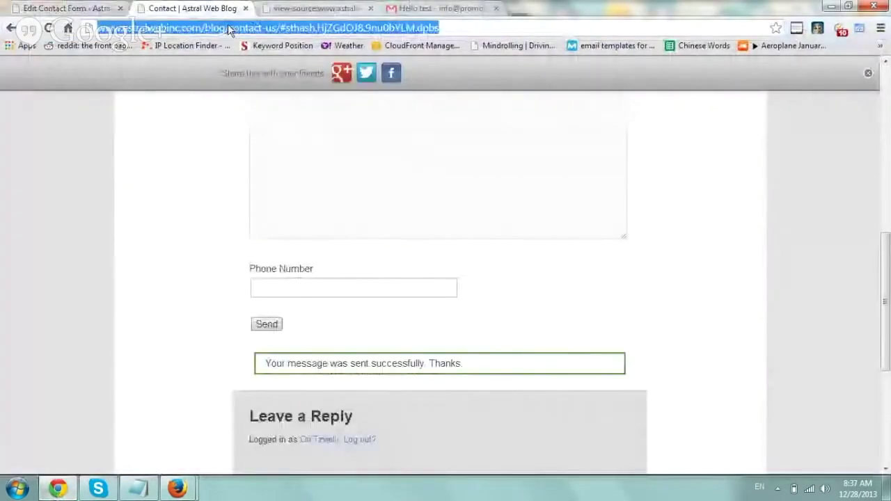
key(Return)
mouse_move(178, 491)
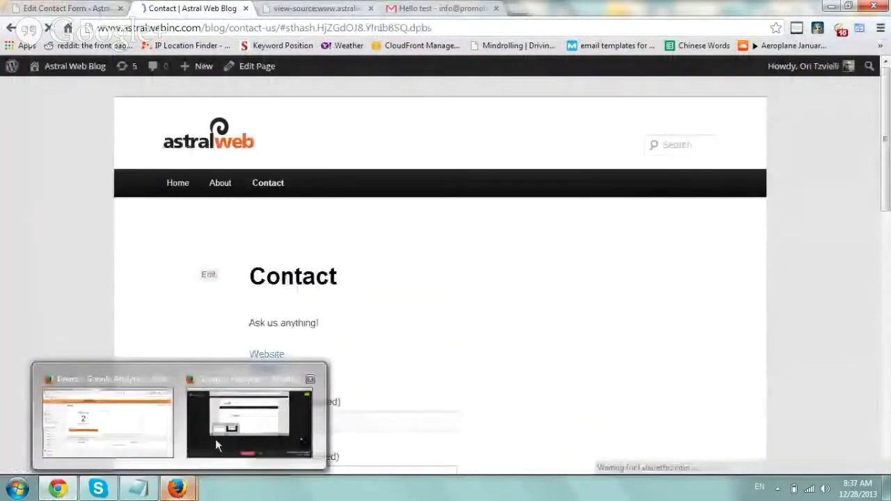
click(133, 418)
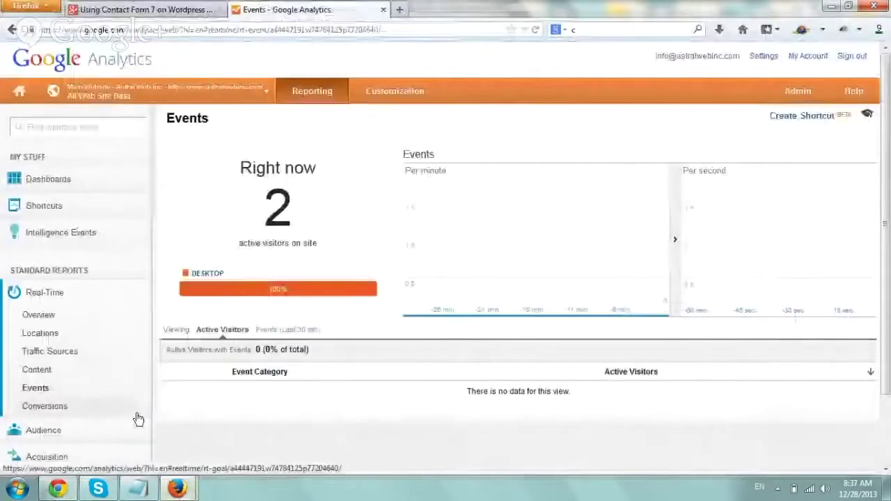
click(285, 330)
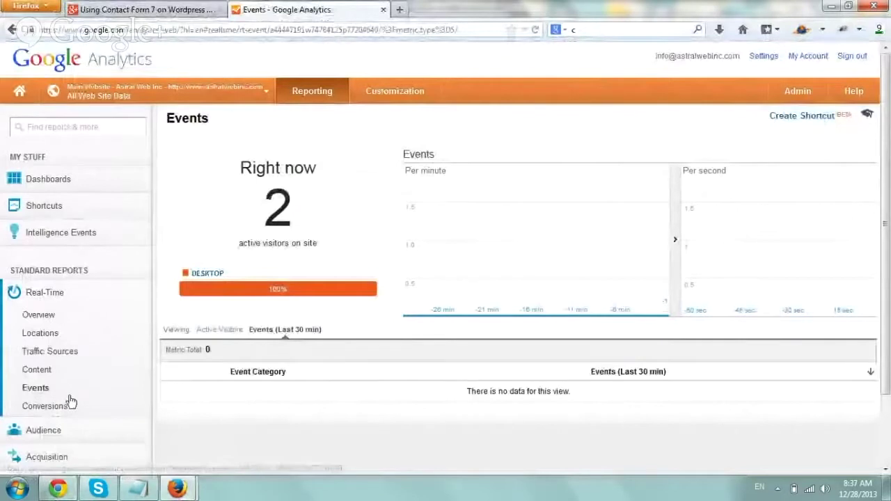
click(58, 489)
scroll(194, 239, up, 6)
click(302, 289)
text(Or)
key(Tab)
text(test@test.com)
key(Tab)
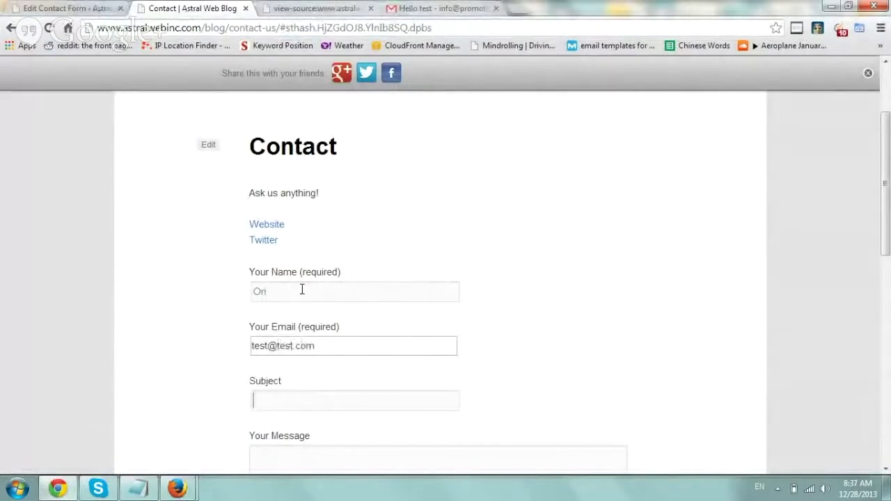
text(test subject)
key(Tab)
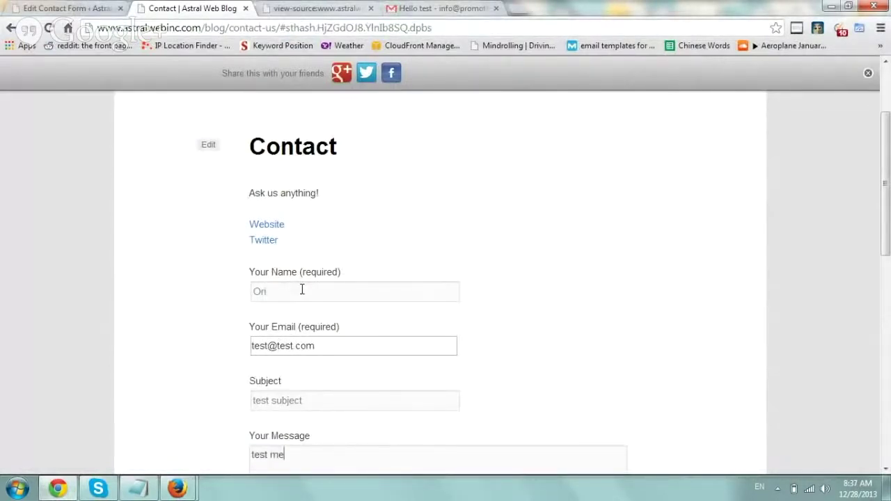
key(Tab)
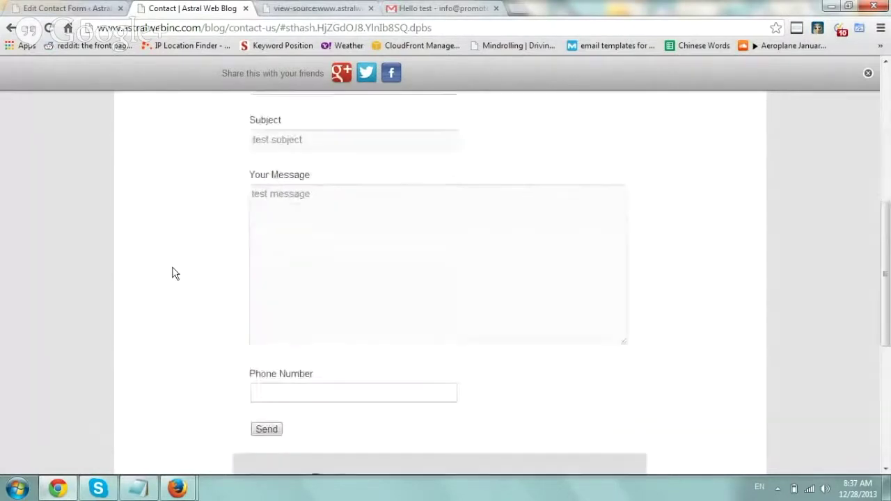
text(test)
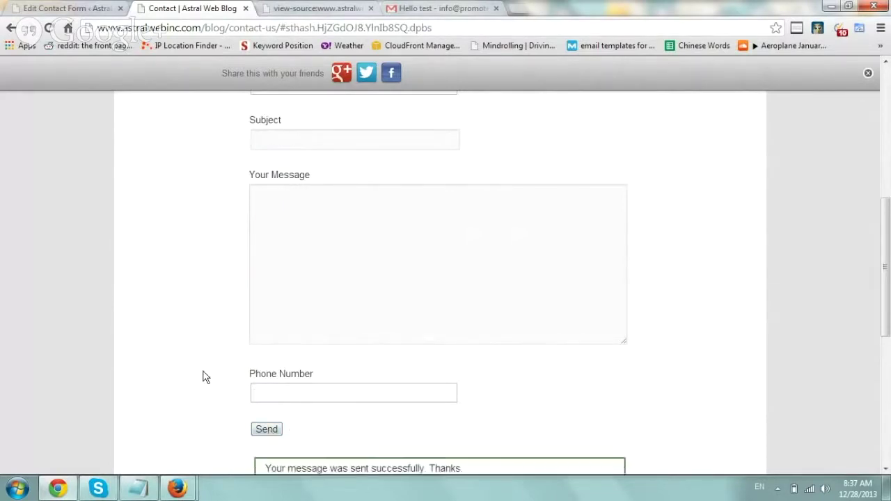
scroll(203, 373, down, 2)
drag(273, 392, 461, 394)
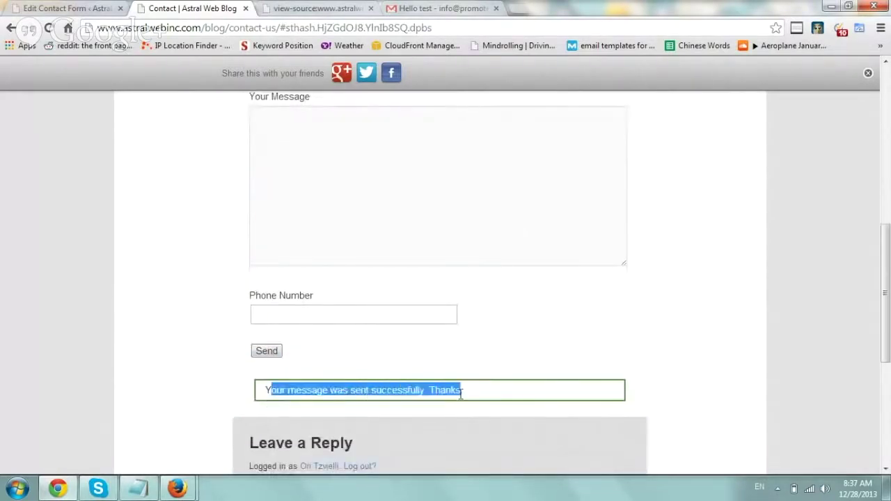
Check that Analytics' real-time Events report shows 1 Contact Form Blog event.
mouse_move(178, 488)
click(141, 450)
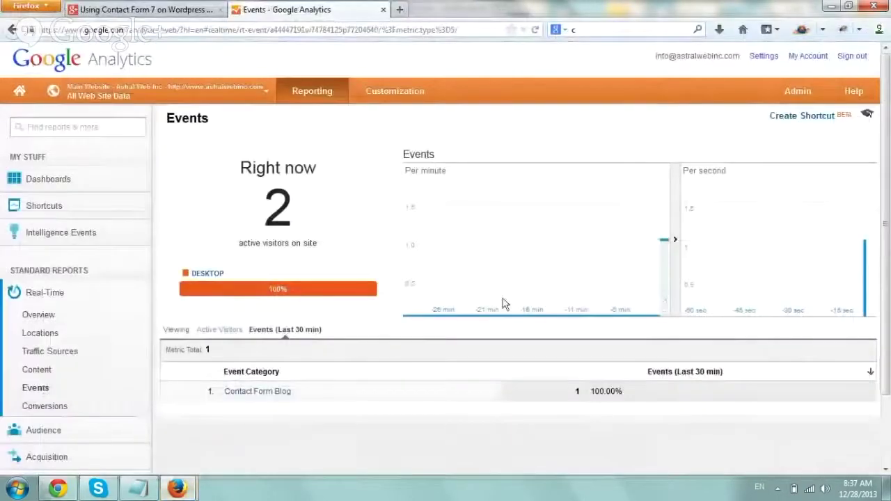